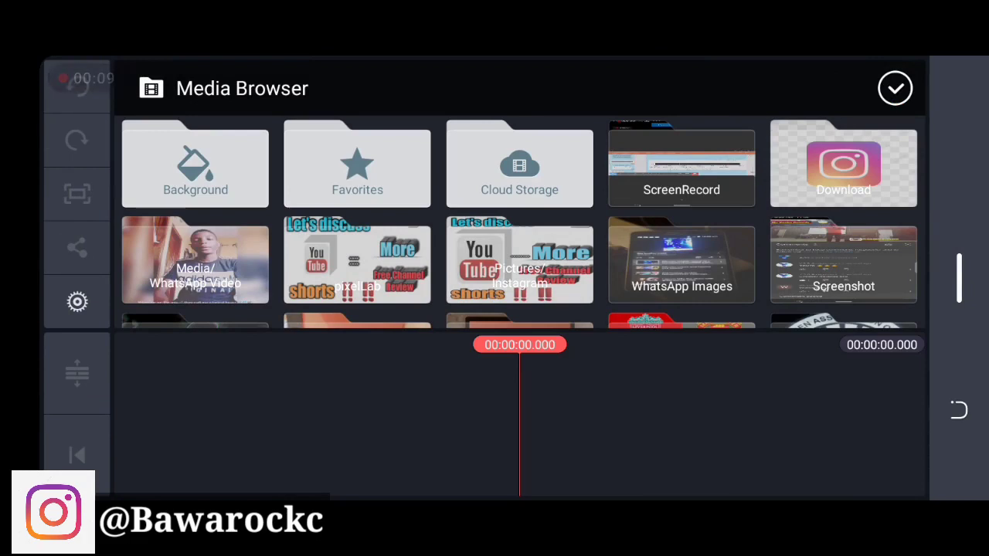
Step: Add a black solid-colour clip from the Background folder to the timeline
{"action": "left_click", "coordinate": [195, 166]}
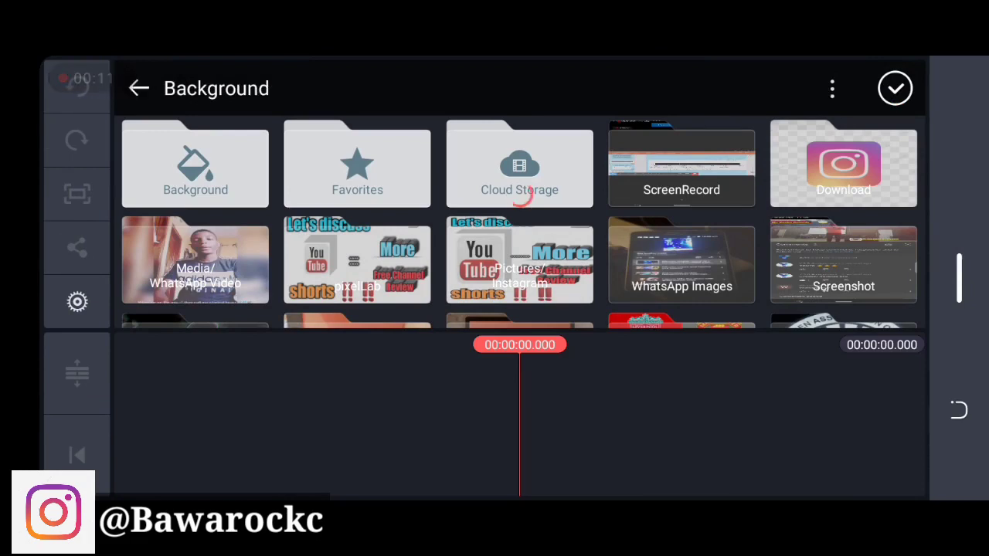
{"action": "left_click", "coordinate": [195, 164]}
{"action": "left_click", "coordinate": [895, 88]}
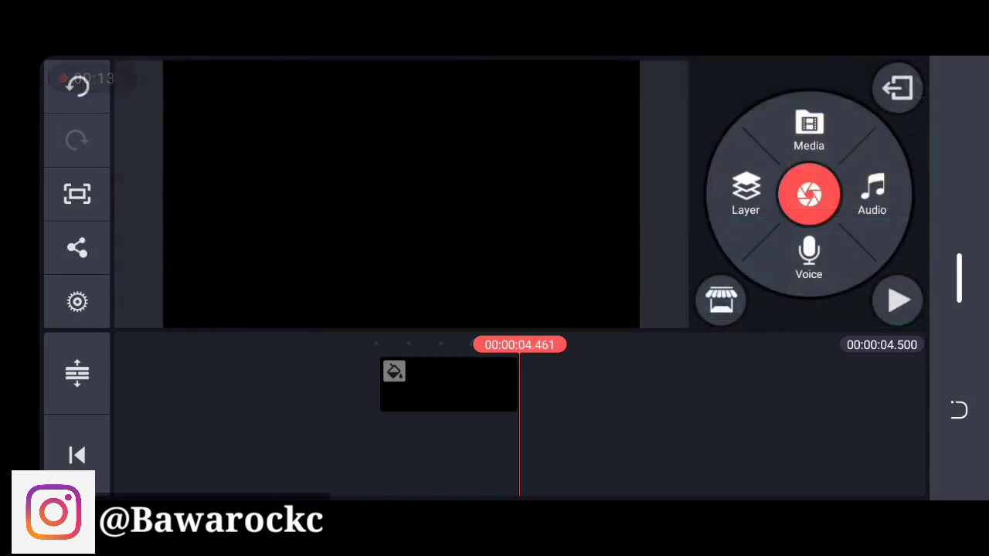
Step: Stretch the black background clip to about 13.8 seconds
{"action": "left_click", "coordinate": [77, 455]}
{"action": "left_click", "coordinate": [591, 385]}
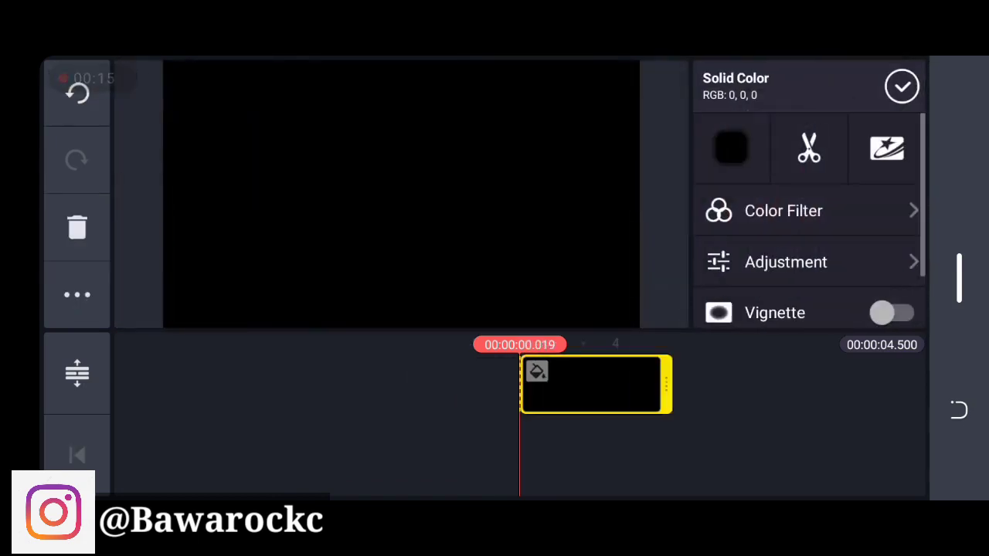
{"action": "left_click_drag", "start_coordinate": [663, 385], "coordinate": [555, 385]}
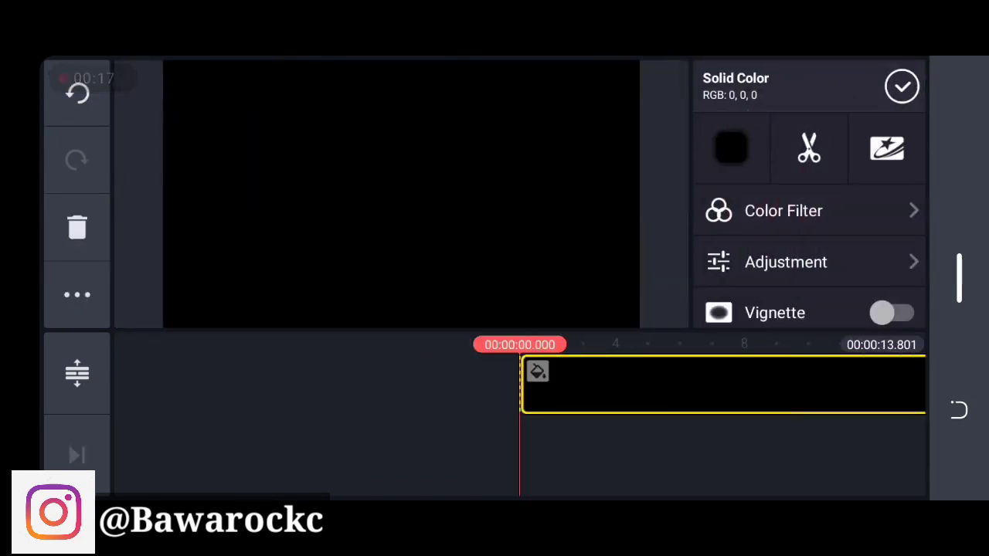
{"action": "left_click", "coordinate": [902, 86]}
{"action": "left_click", "coordinate": [809, 130]}
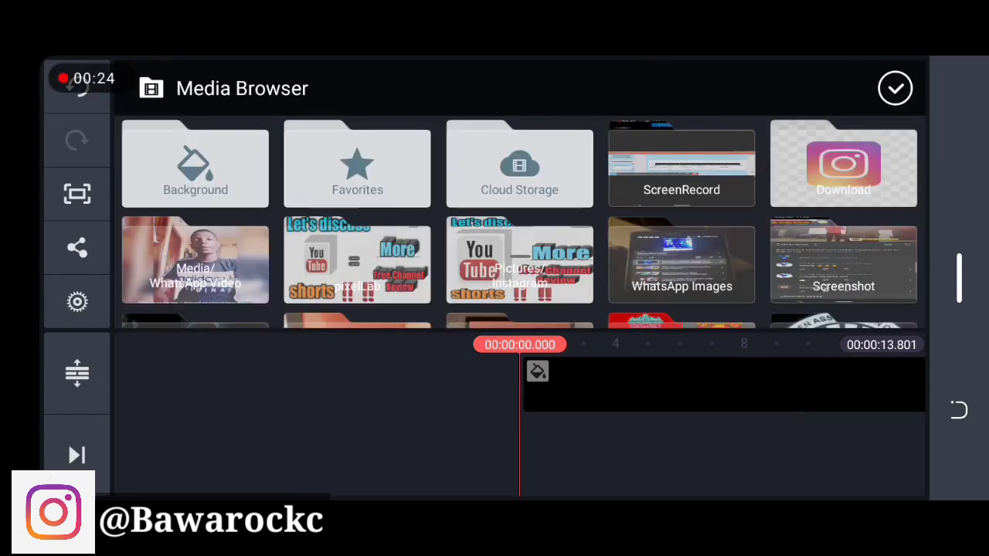
Step: Add the lamp-and-desk green-screen monitor image from Download as a media layer
{"action": "left_click", "coordinate": [843, 166]}
{"action": "scroll", "coordinate": [520, 202], "scroll_direction": "down", "scroll_amount": 5}
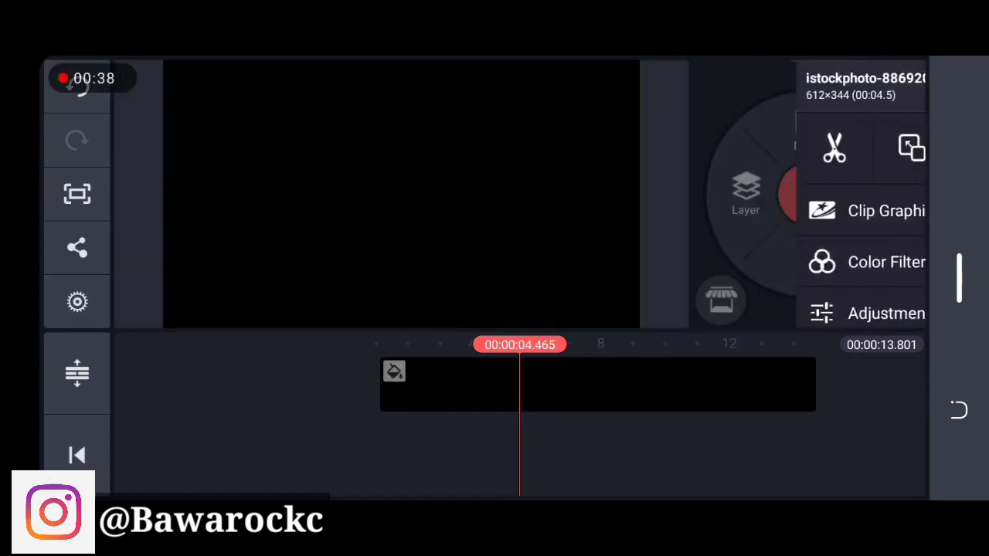
{"action": "left_click", "coordinate": [76, 455]}
{"action": "left_click", "coordinate": [745, 193]}
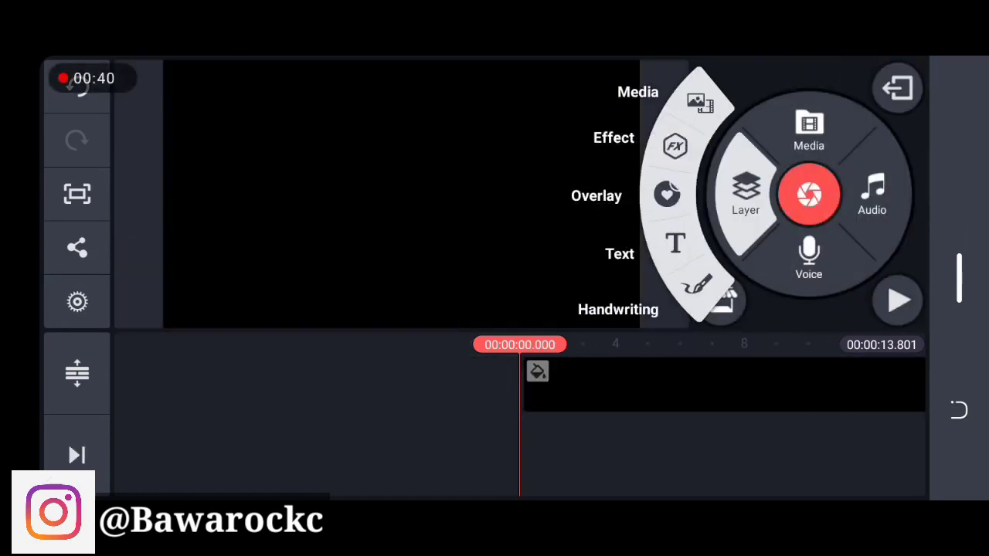
{"action": "left_click", "coordinate": [702, 100]}
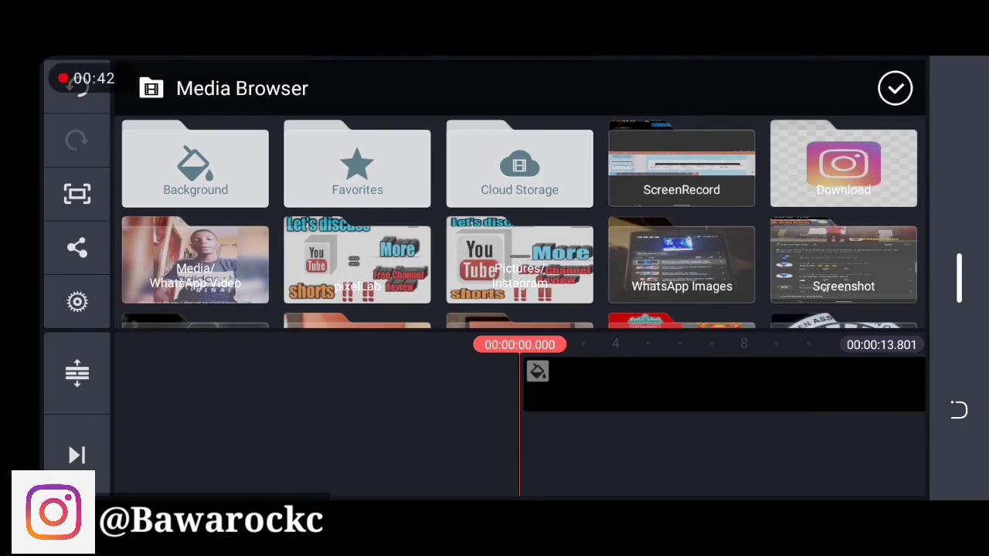
{"action": "left_click", "coordinate": [843, 169]}
{"action": "scroll", "coordinate": [520, 224], "scroll_direction": "down", "scroll_amount": 5}
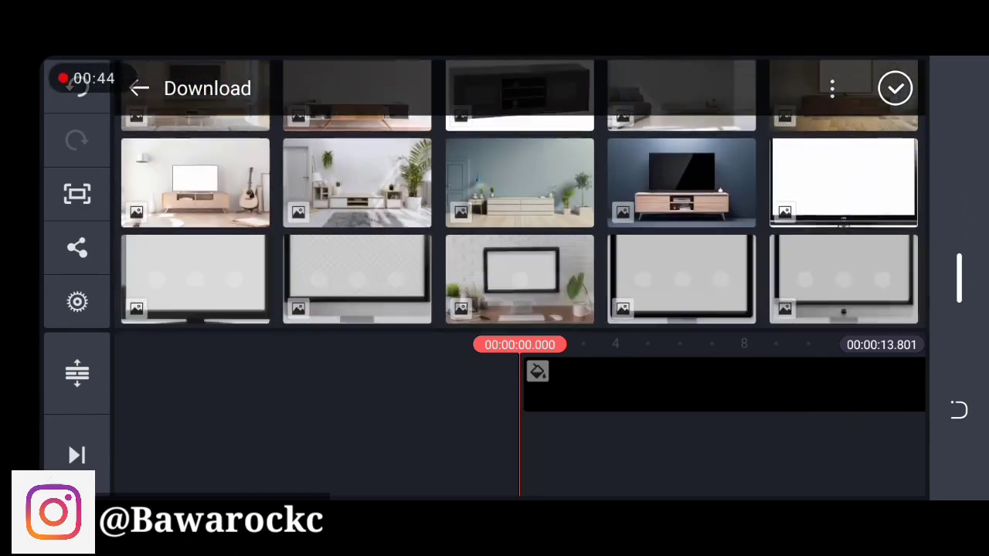
{"action": "scroll", "coordinate": [519, 224], "scroll_direction": "down", "scroll_amount": 2}
{"action": "scroll", "coordinate": [519, 224], "scroll_direction": "down", "scroll_amount": 2}
{"action": "scroll", "coordinate": [520, 224], "scroll_direction": "down", "scroll_amount": 2}
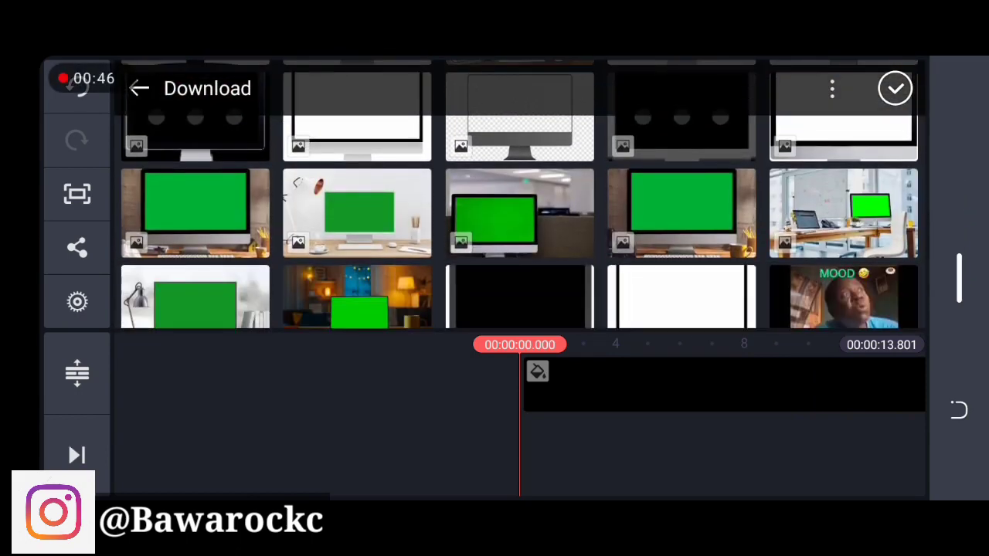
{"action": "left_click", "coordinate": [357, 213]}
{"action": "left_click", "coordinate": [895, 88]}
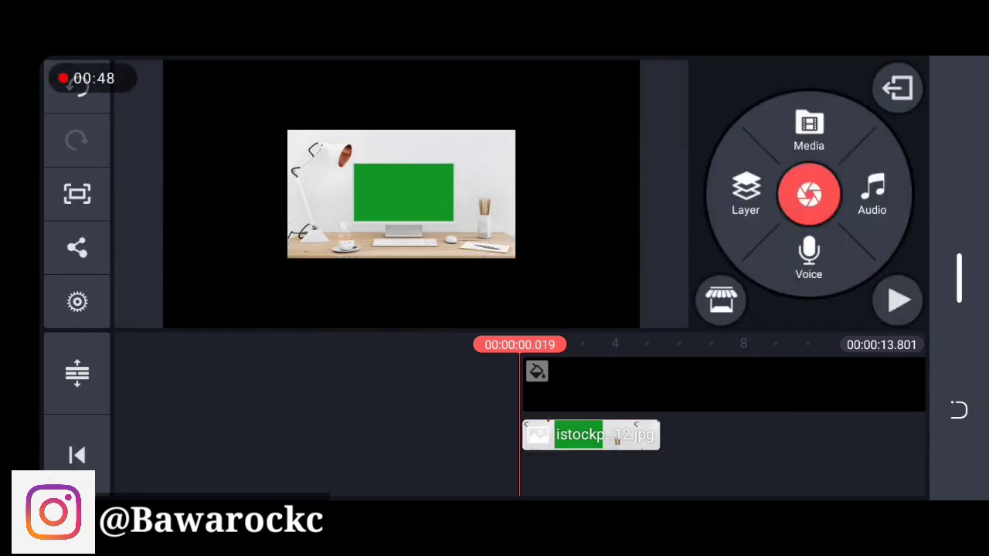
Step: Enlarge the desk image layer until it fills the whole frame
{"action": "left_click", "coordinate": [591, 435]}
{"action": "mouse_move", "coordinate": [514, 256]}
{"action": "left_mouse_down"}
{"action": "mouse_move", "coordinate": [623, 307]}
{"action": "mouse_move", "coordinate": [632, 322]}
{"action": "left_mouse_up"}
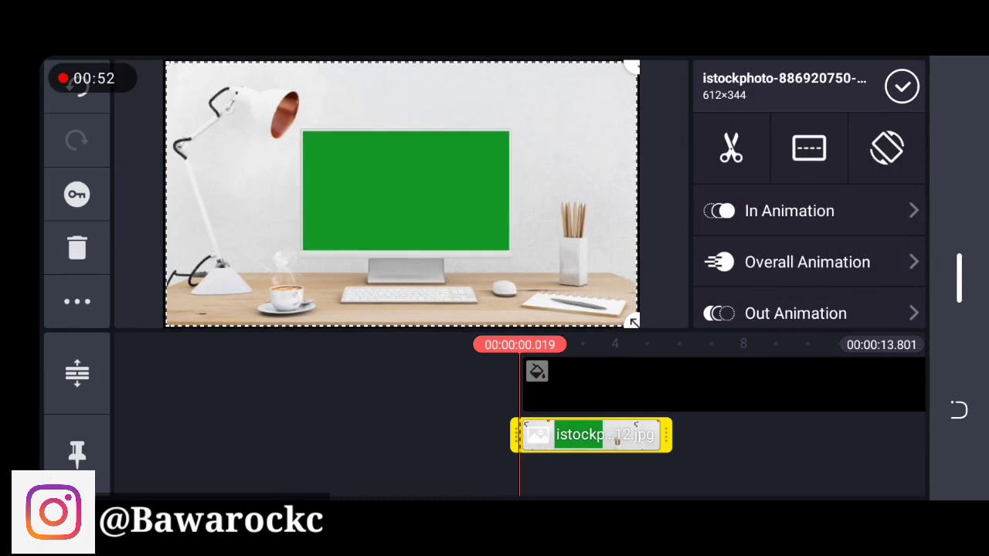
{"action": "left_click", "coordinate": [902, 87]}
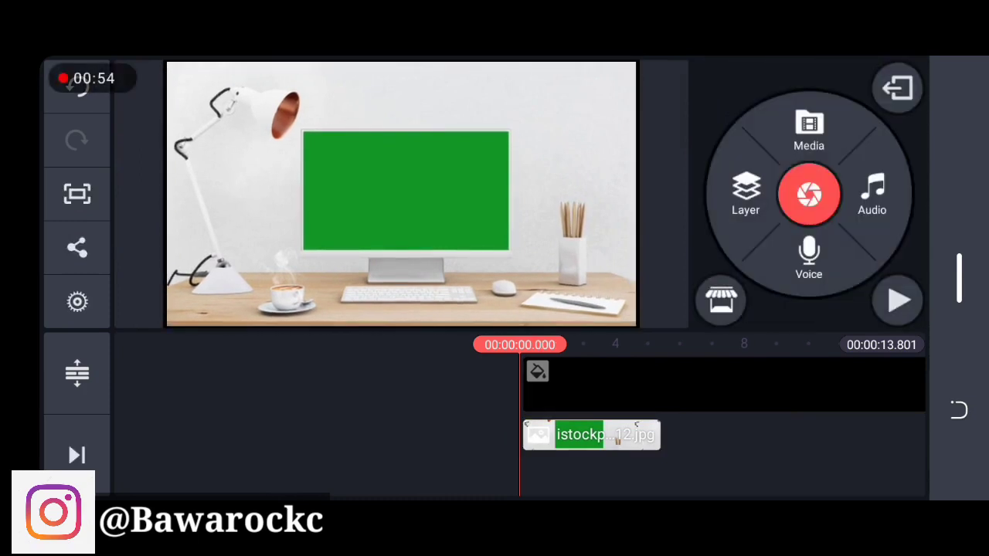
Step: Add the seated-person video from DCIM/Camera as a layer, accepting the encoding warning
{"action": "left_click", "coordinate": [746, 186]}
{"action": "left_click", "coordinate": [697, 100]}
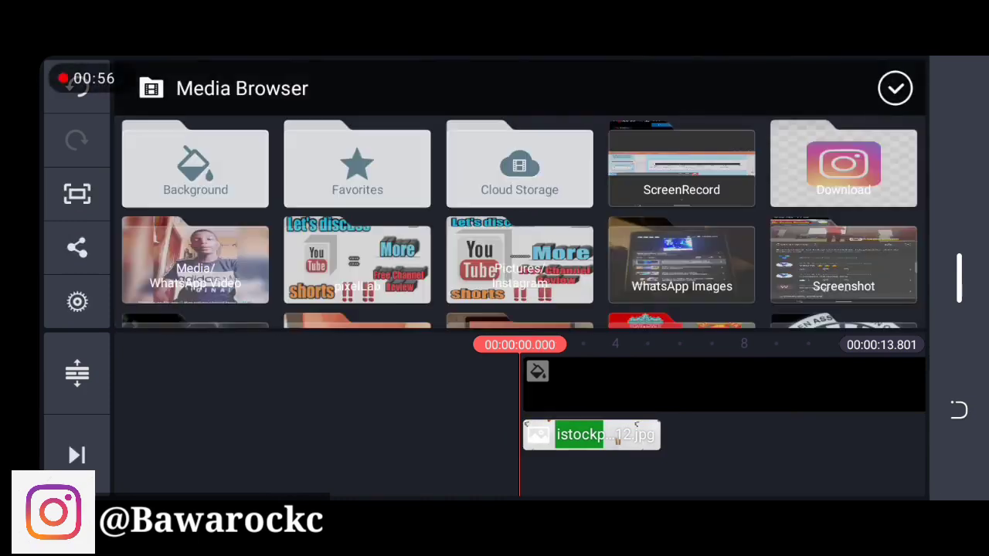
{"action": "scroll", "coordinate": [520, 224], "scroll_direction": "down", "scroll_amount": 2}
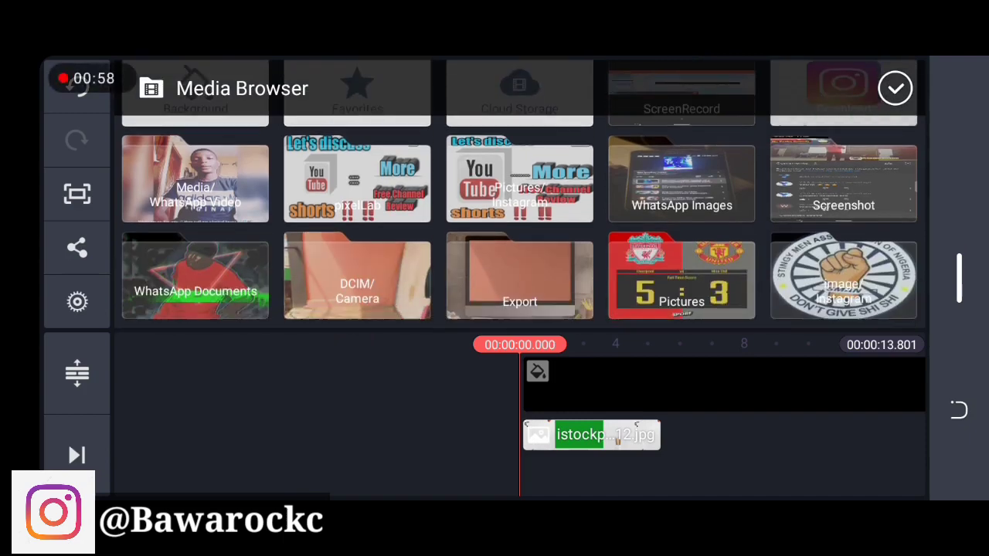
{"action": "scroll", "coordinate": [519, 224], "scroll_direction": "up", "scroll_amount": 2}
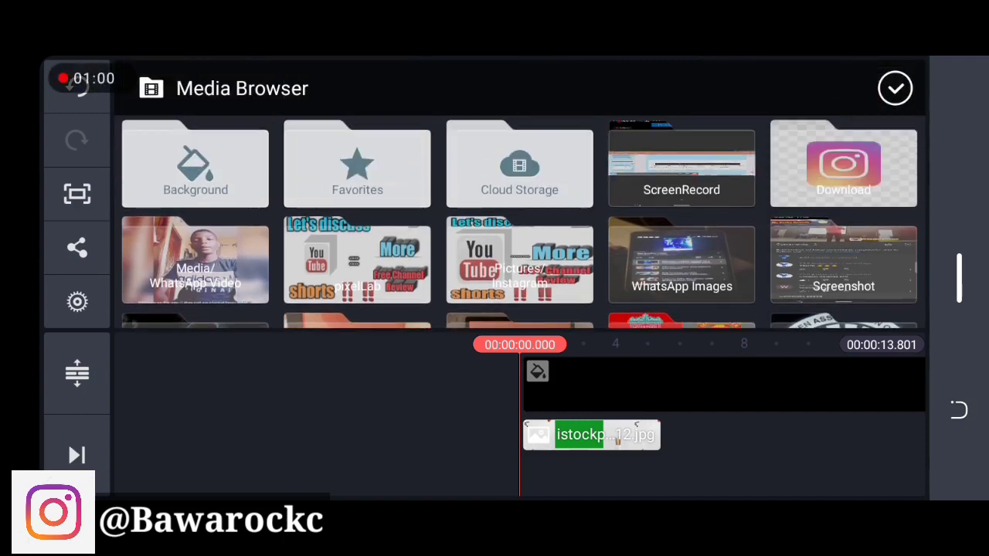
{"action": "scroll", "coordinate": [519, 224], "scroll_direction": "down", "scroll_amount": 2}
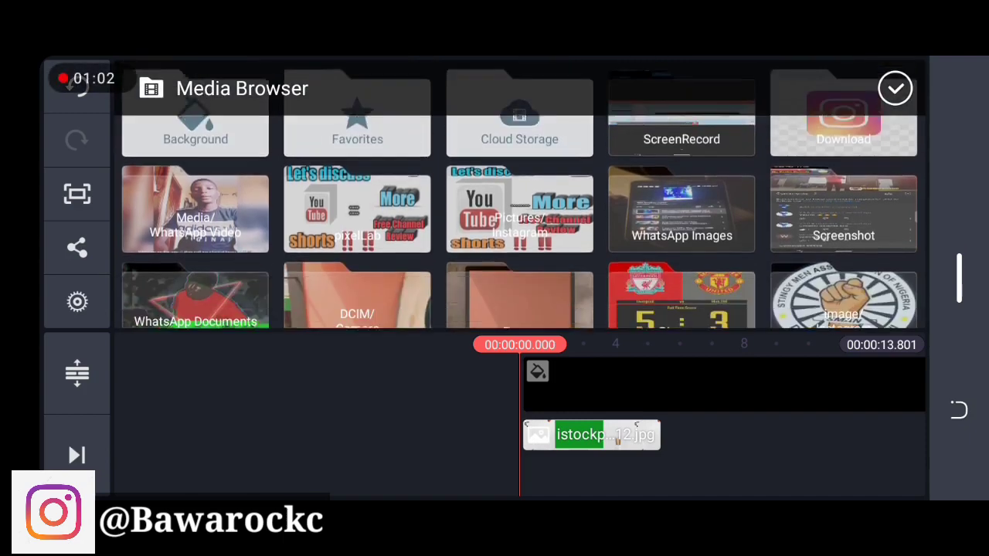
{"action": "left_click", "coordinate": [357, 278]}
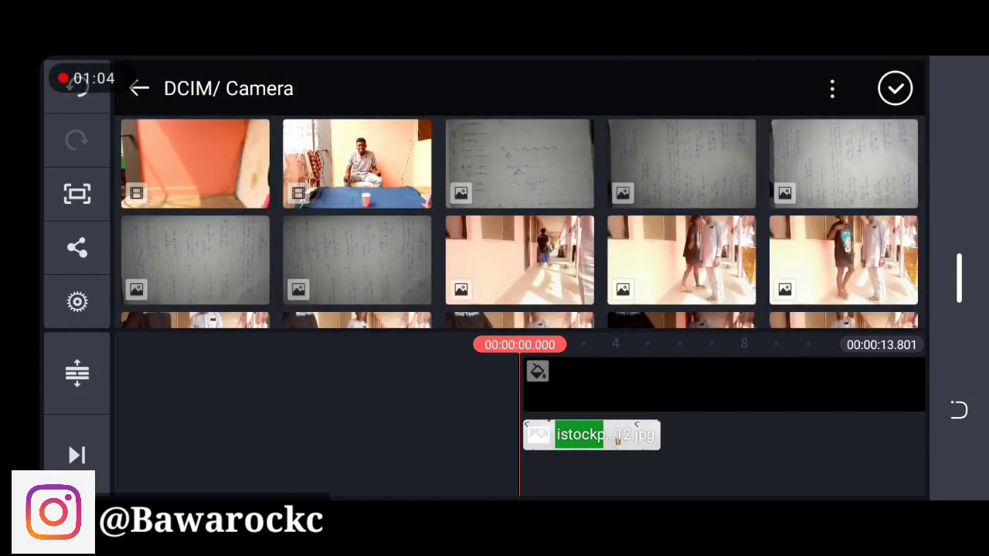
{"action": "left_click", "coordinate": [357, 164]}
{"action": "left_click", "coordinate": [494, 425]}
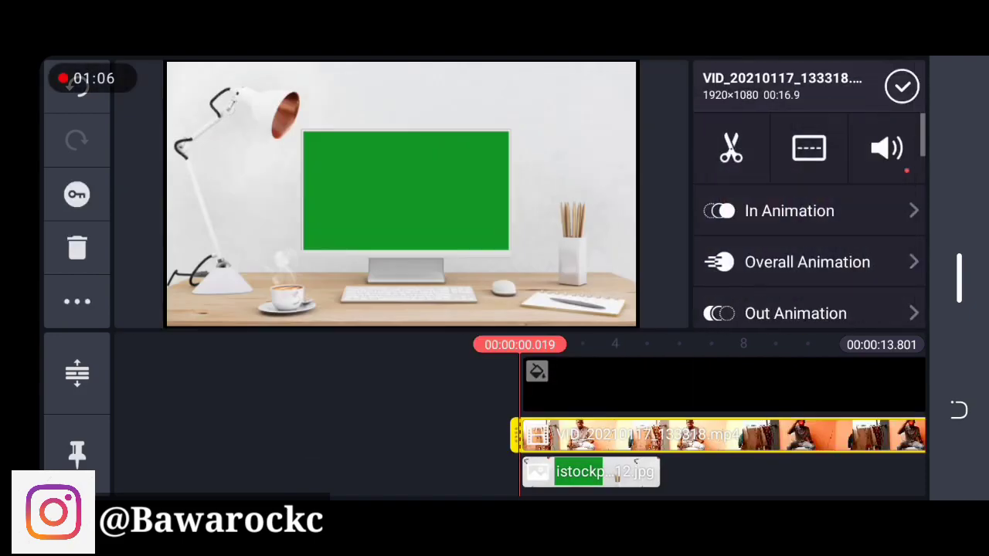
Step: Extend the desk image and black background to about 16.9 seconds to match the video
{"action": "left_click", "coordinate": [591, 472]}
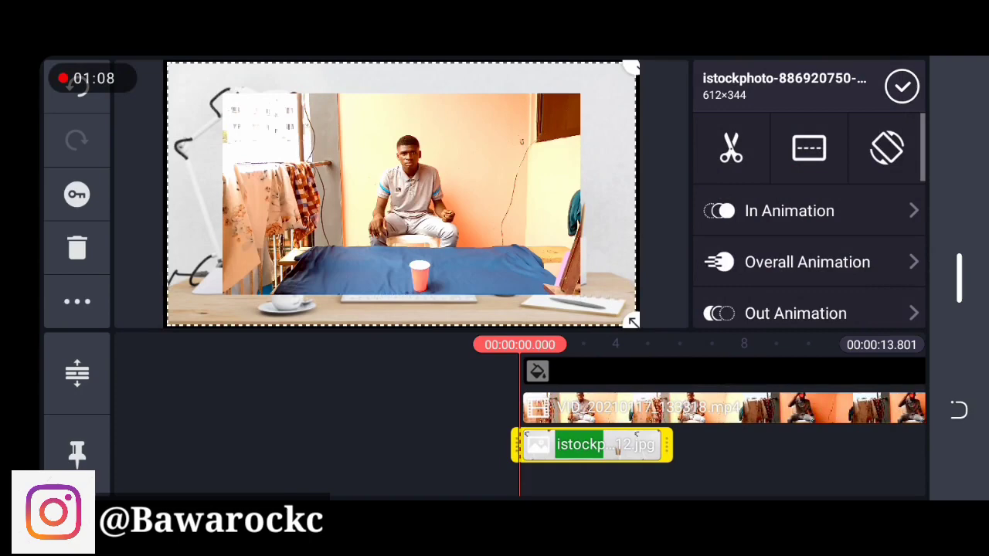
{"action": "mouse_move", "coordinate": [669, 444]}
{"action": "left_mouse_down"}
{"action": "mouse_move", "coordinate": [925, 444]}
{"action": "mouse_move", "coordinate": [525, 446]}
{"action": "left_mouse_up"}
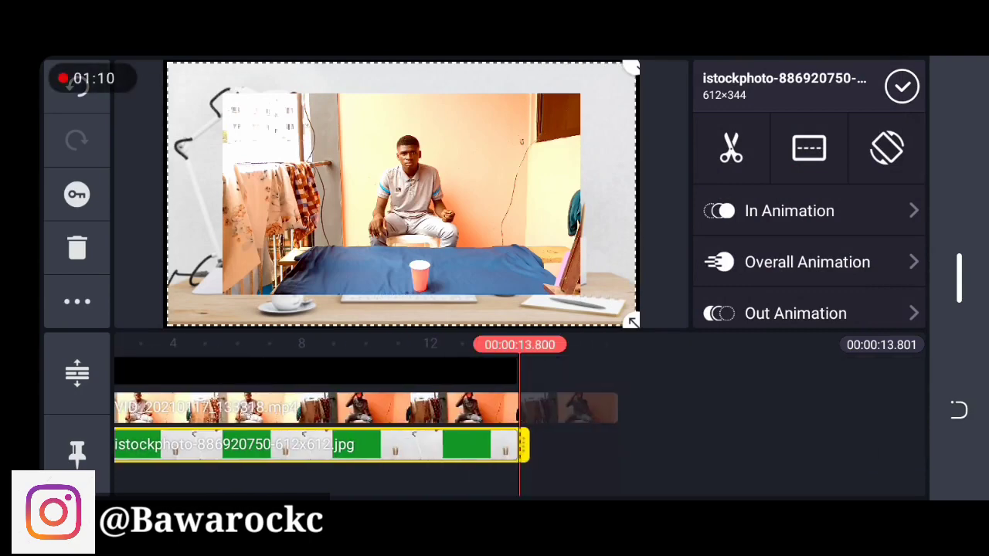
{"action": "left_click", "coordinate": [746, 194]}
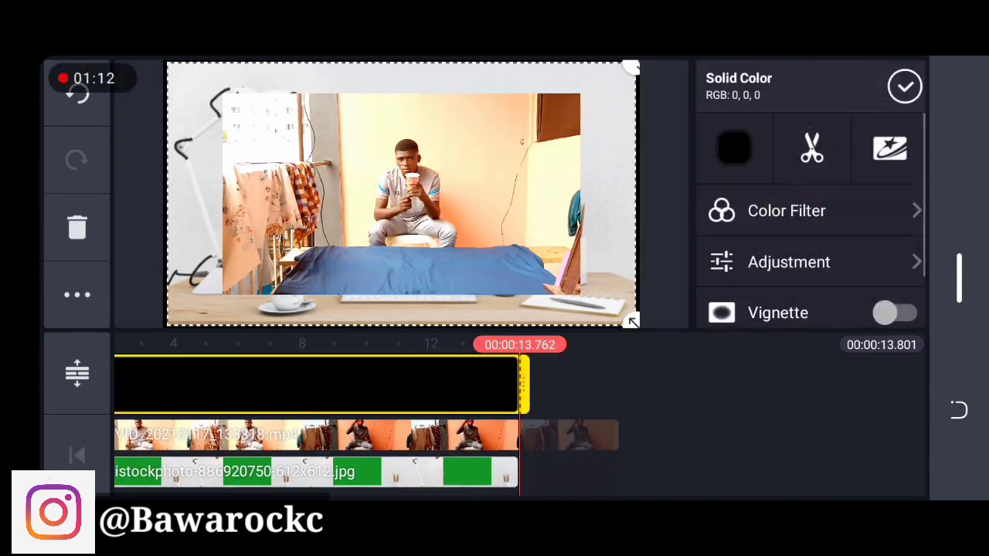
{"action": "left_click_drag", "start_coordinate": [526, 384], "coordinate": [595, 384]}
{"action": "left_click_drag", "start_coordinate": [525, 384], "coordinate": [550, 384]}
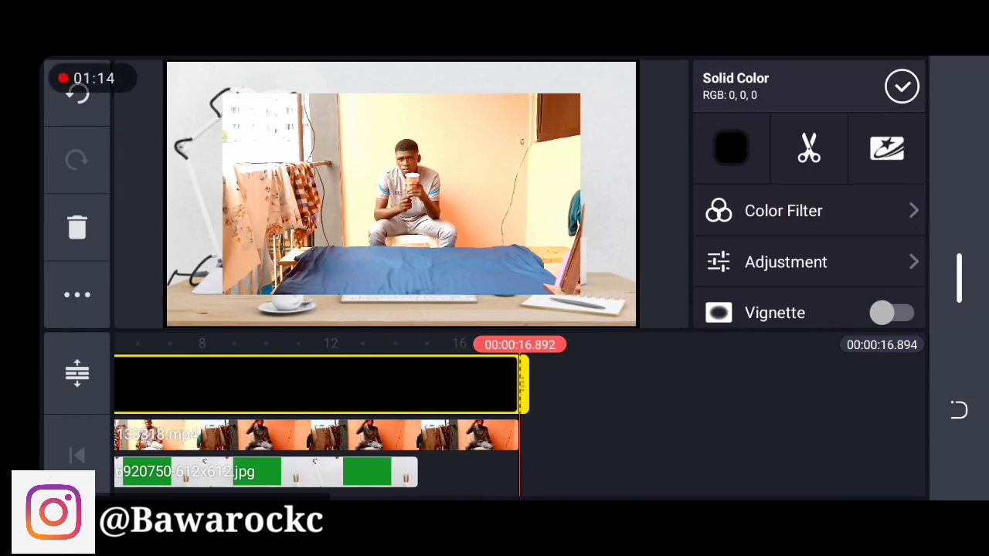
{"action": "left_click", "coordinate": [76, 92]}
{"action": "left_click", "coordinate": [301, 454]}
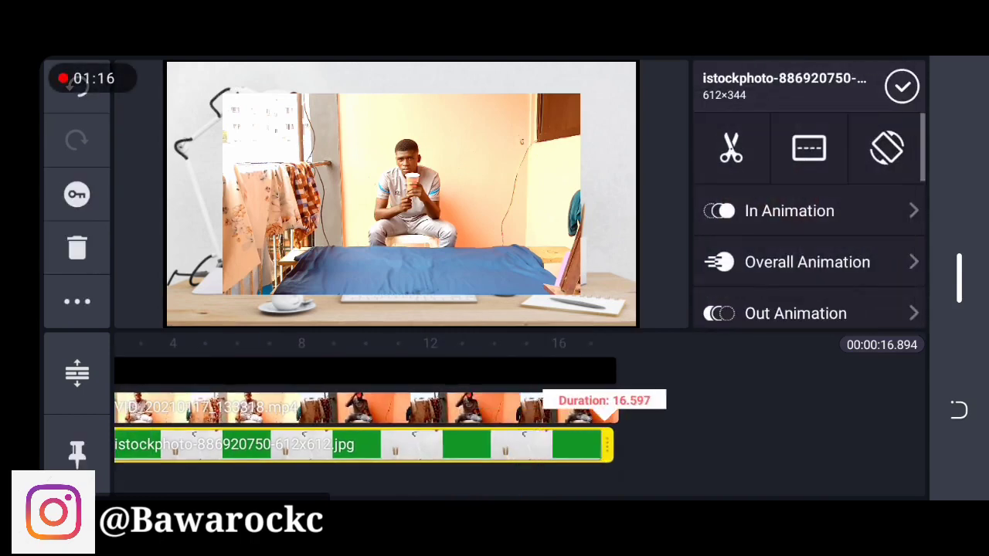
{"action": "left_click_drag", "start_coordinate": [525, 445], "coordinate": [624, 444]}
Step: Preview the composite from the start with the desk image settings closed
{"action": "left_click", "coordinate": [902, 87]}
{"action": "left_click", "coordinate": [76, 454]}
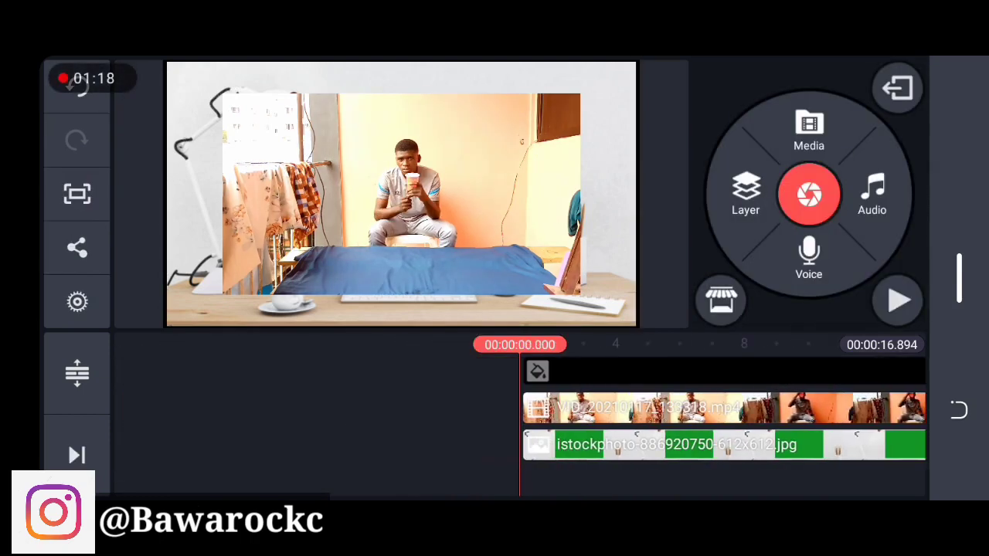
{"action": "mouse_move", "coordinate": [696, 409]}
{"action": "left_mouse_down"}
{"action": "mouse_move", "coordinate": [294, 410]}
{"action": "mouse_move", "coordinate": [680, 409]}
{"action": "left_mouse_up"}
{"action": "left_click", "coordinate": [77, 454]}
Step: Add the white-screen monitor image from the Download folder as a new layer
{"action": "left_click", "coordinate": [746, 193]}
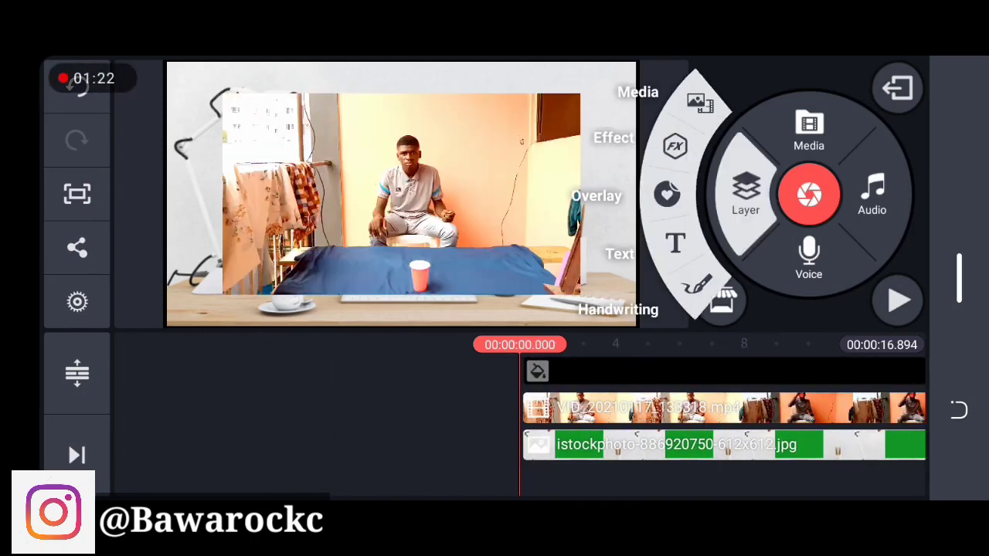
{"action": "left_click", "coordinate": [715, 91]}
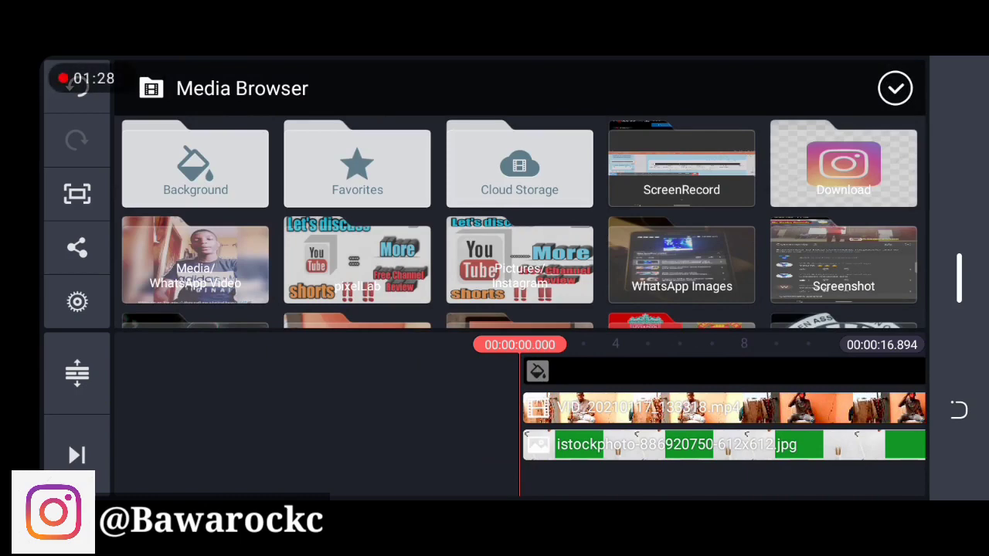
{"action": "scroll", "coordinate": [519, 232], "scroll_direction": "down", "scroll_amount": 2}
{"action": "scroll", "coordinate": [519, 231], "scroll_direction": "down", "scroll_amount": 2}
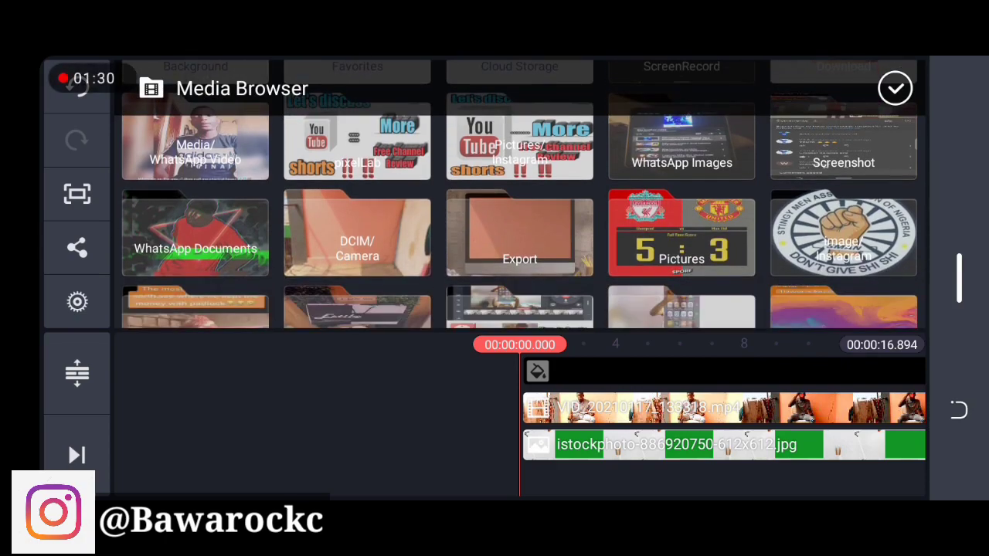
{"action": "scroll", "coordinate": [519, 232], "scroll_direction": "up", "scroll_amount": 4}
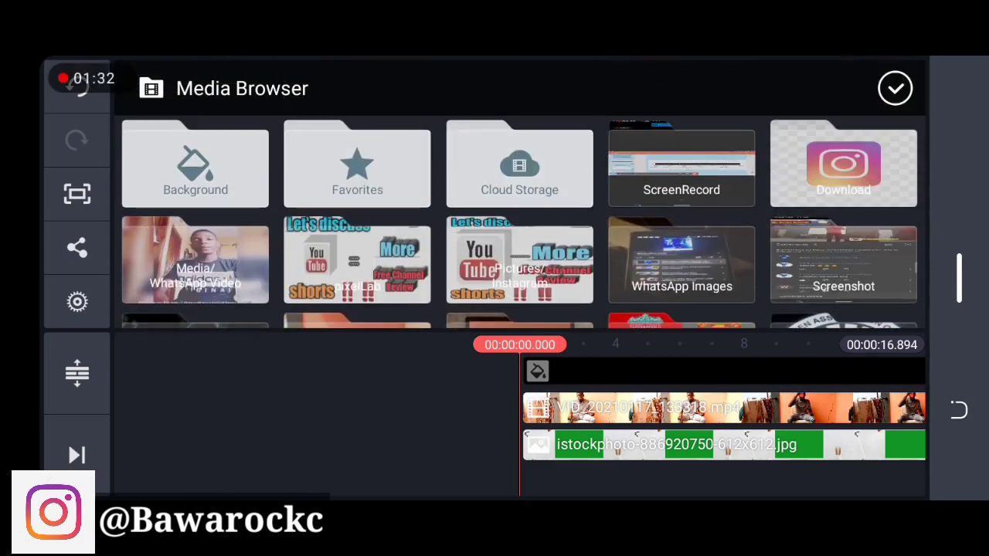
{"action": "left_click", "coordinate": [843, 174]}
{"action": "scroll", "coordinate": [519, 232], "scroll_direction": "down", "scroll_amount": 5}
{"action": "scroll", "coordinate": [519, 232], "scroll_direction": "down", "scroll_amount": 4}
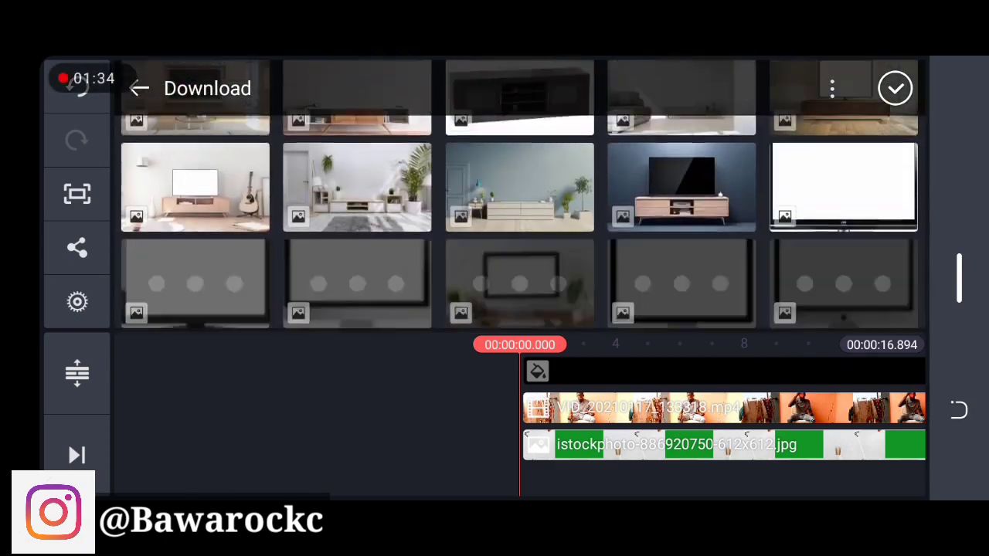
{"action": "scroll", "coordinate": [519, 232], "scroll_direction": "down", "scroll_amount": 3}
{"action": "scroll", "coordinate": [520, 232], "scroll_direction": "down", "scroll_amount": 2}
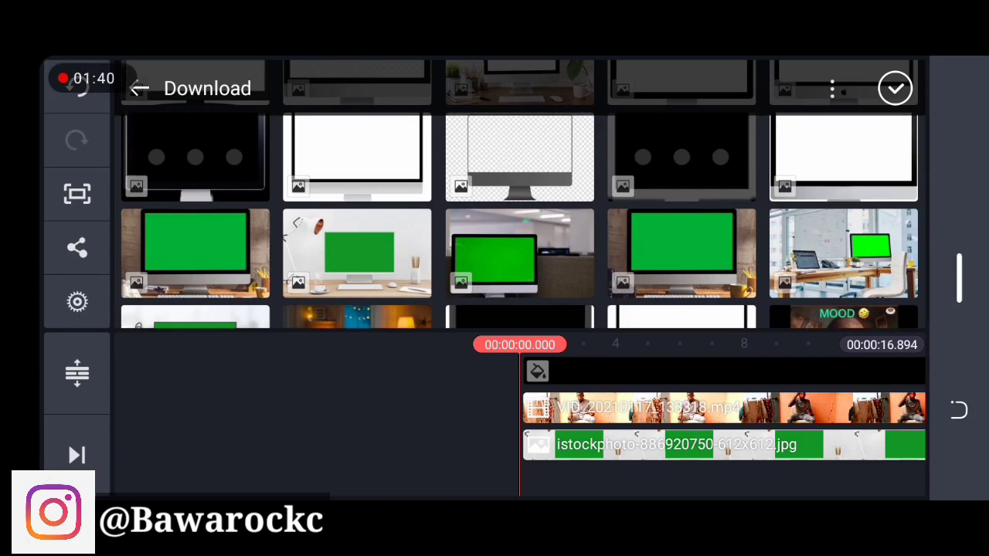
{"action": "left_click", "coordinate": [357, 154]}
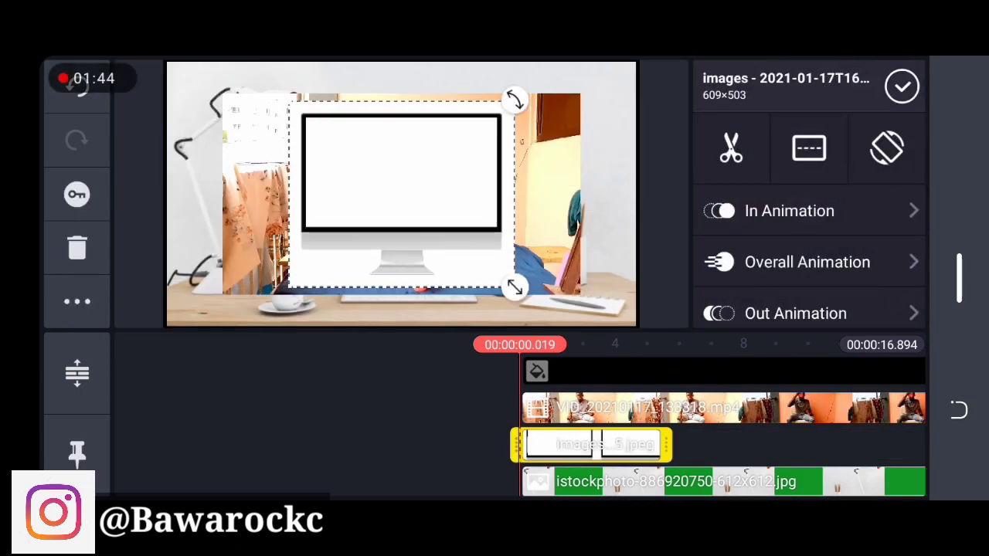
Step: Crop the bottom, left and right edges off the monitor image
{"action": "left_click", "coordinate": [902, 86]}
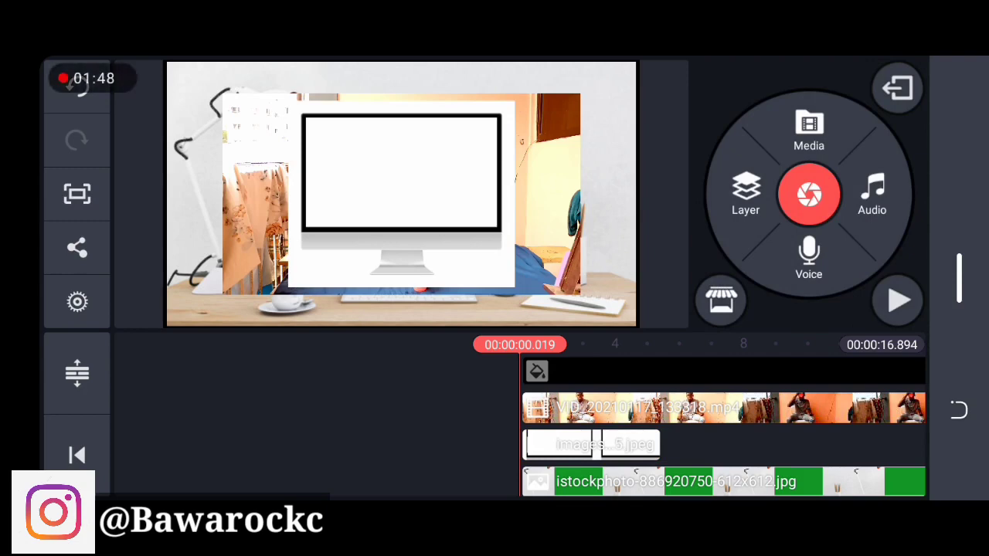
{"action": "left_click", "coordinate": [591, 444]}
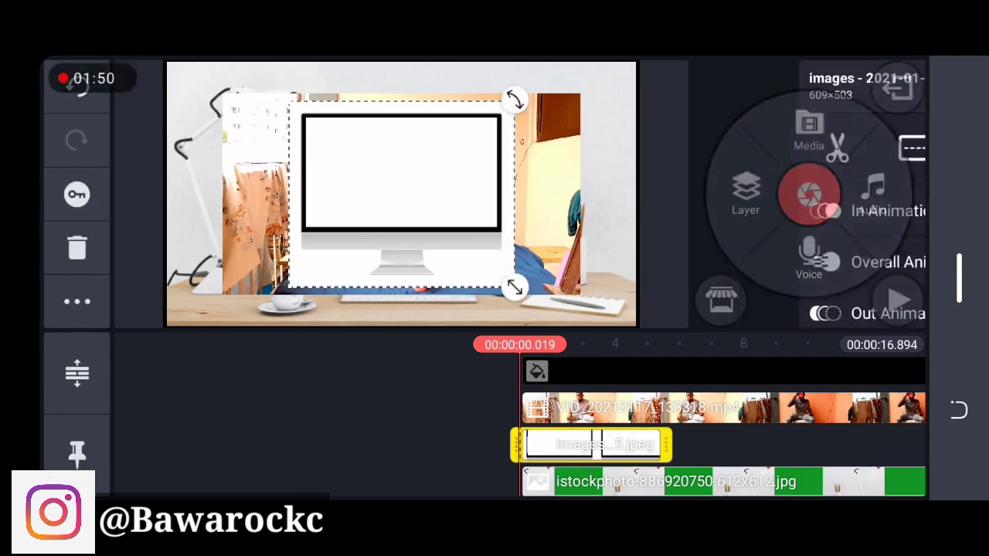
{"action": "scroll", "coordinate": [808, 232], "scroll_direction": "down", "scroll_amount": 2}
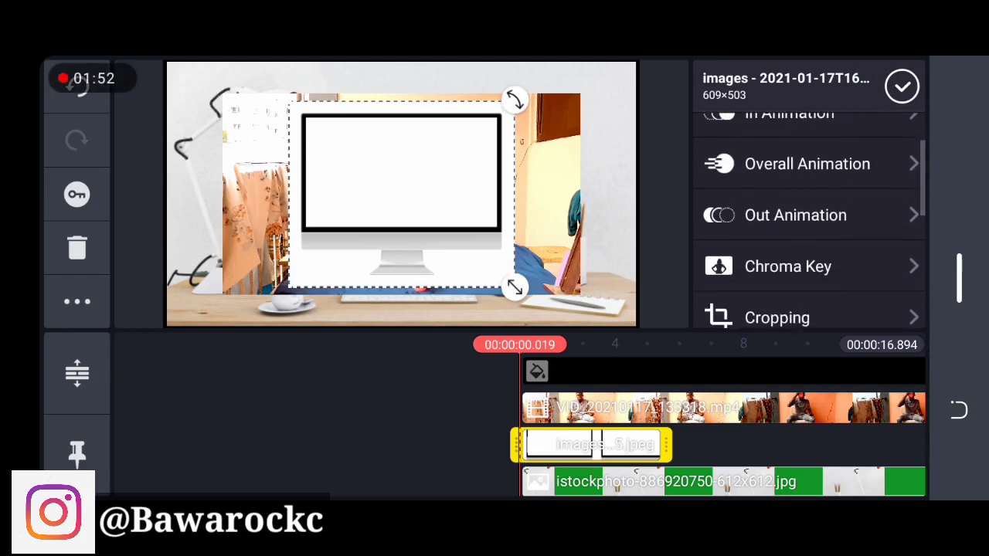
{"action": "scroll", "coordinate": [807, 232], "scroll_direction": "down", "scroll_amount": 1}
{"action": "left_click", "coordinate": [777, 251]}
{"action": "left_click_drag", "start_coordinate": [402, 287], "coordinate": [402, 245]}
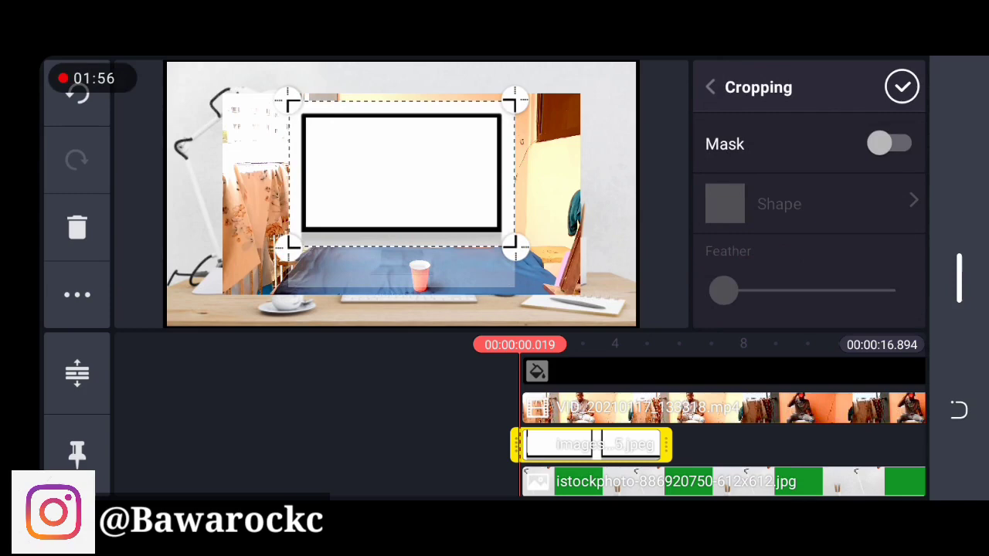
{"action": "left_click_drag", "start_coordinate": [288, 170], "coordinate": [295, 170]}
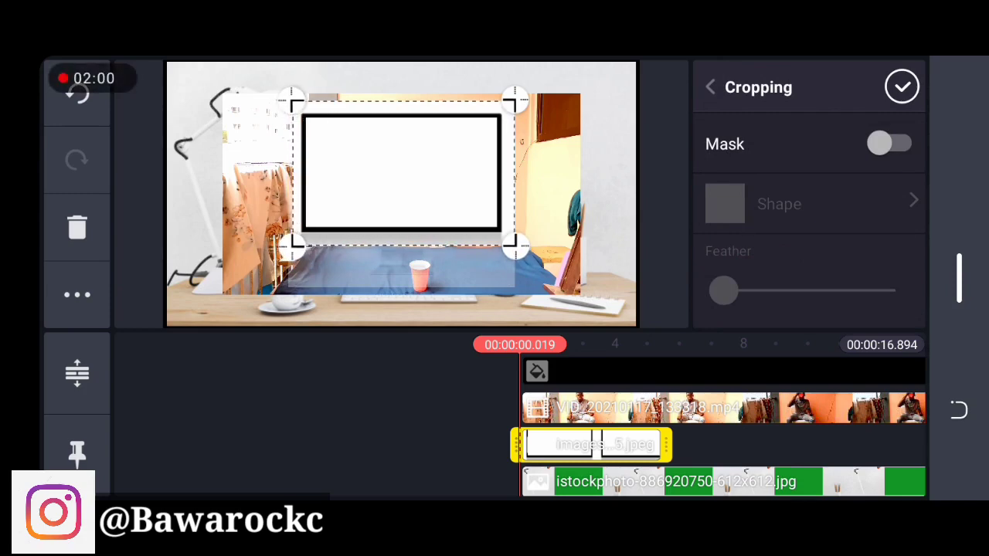
{"action": "left_click_drag", "start_coordinate": [510, 244], "coordinate": [501, 250]}
{"action": "left_click", "coordinate": [656, 407]}
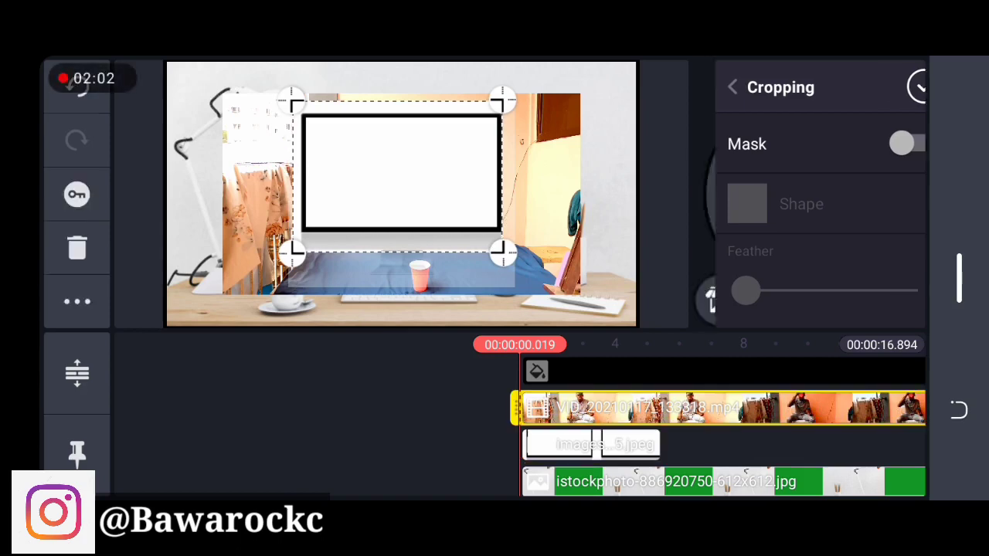
{"action": "left_click", "coordinate": [309, 417]}
Step: Refine the monitor crop, trimming more from the left and raising the bottom
{"action": "left_click", "coordinate": [591, 444]}
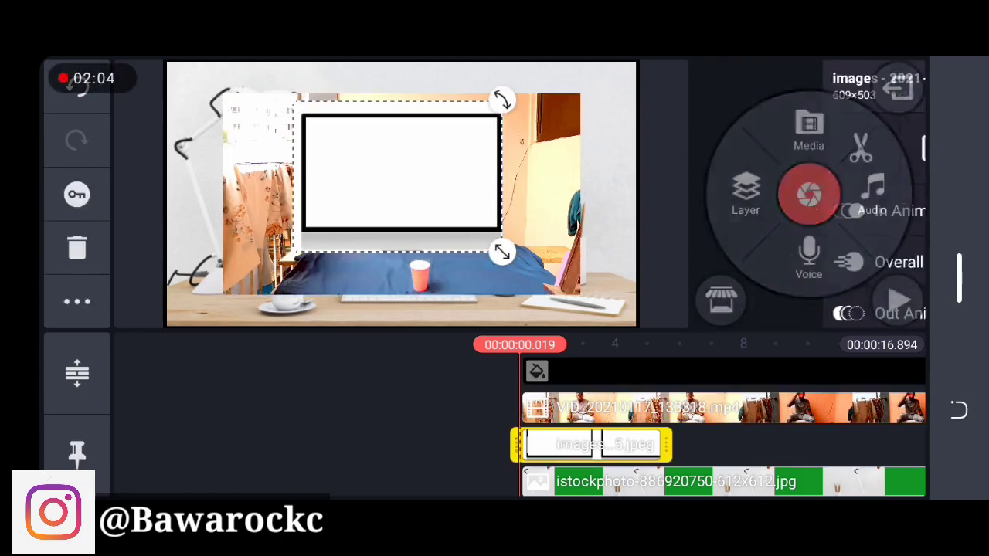
{"action": "scroll", "coordinate": [809, 232], "scroll_direction": "down", "scroll_amount": 3}
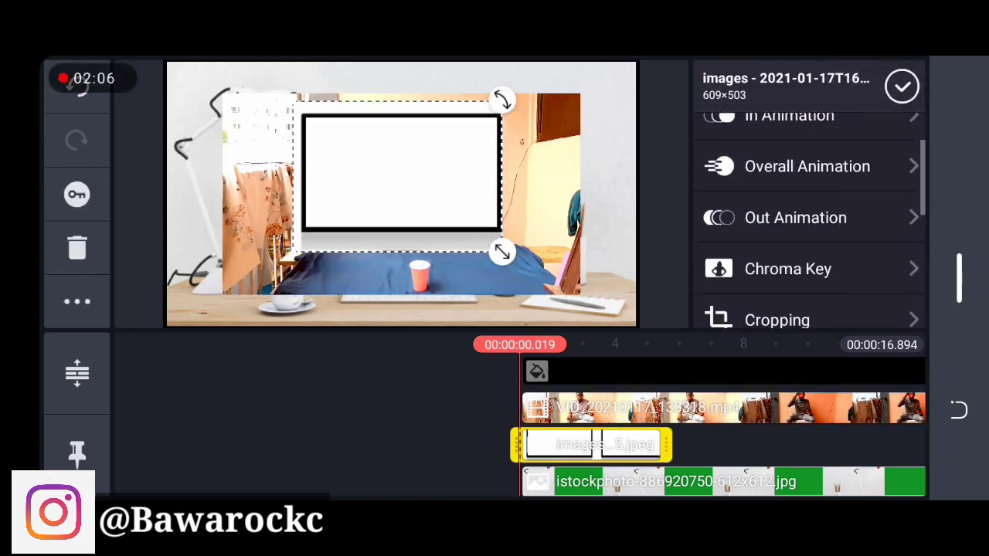
{"action": "left_click", "coordinate": [777, 320]}
{"action": "left_click_drag", "start_coordinate": [293, 251], "coordinate": [302, 251]}
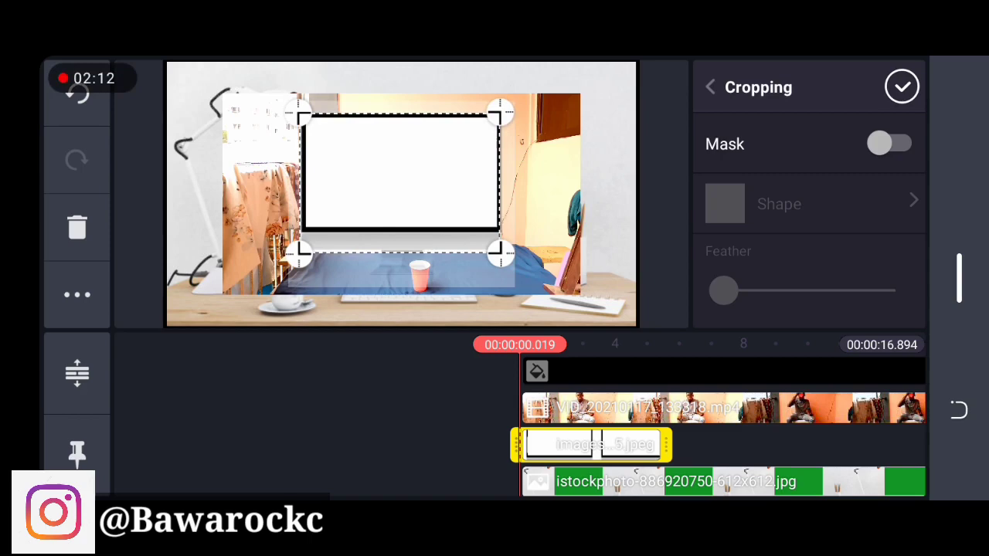
{"action": "left_click_drag", "start_coordinate": [498, 249], "coordinate": [494, 242]}
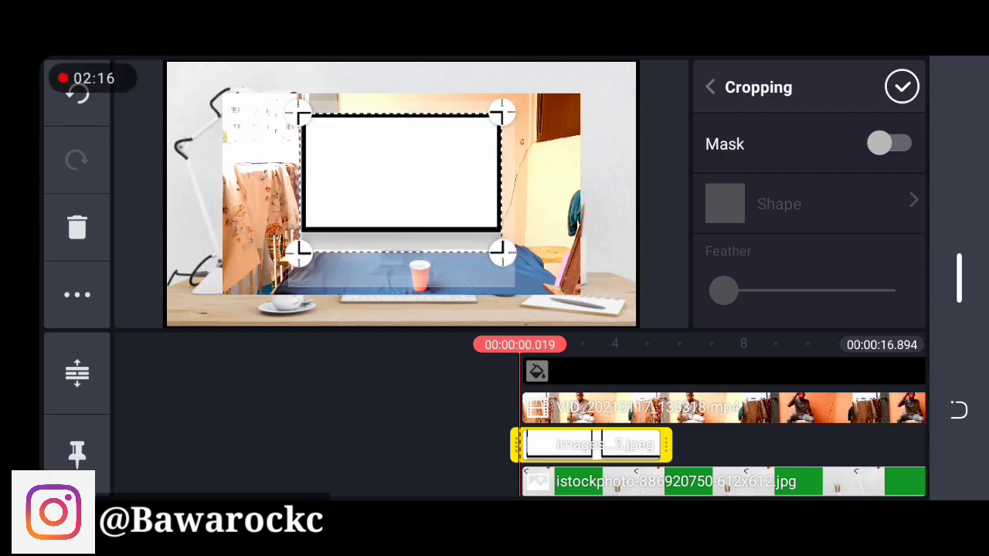
{"action": "left_click_drag", "start_coordinate": [501, 251], "coordinate": [501, 246]}
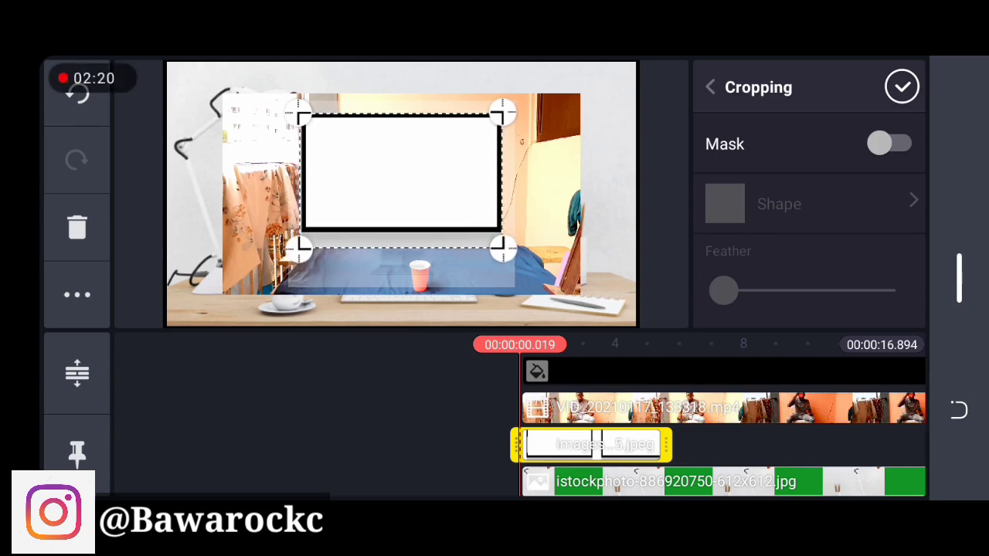
{"action": "left_click", "coordinate": [901, 87]}
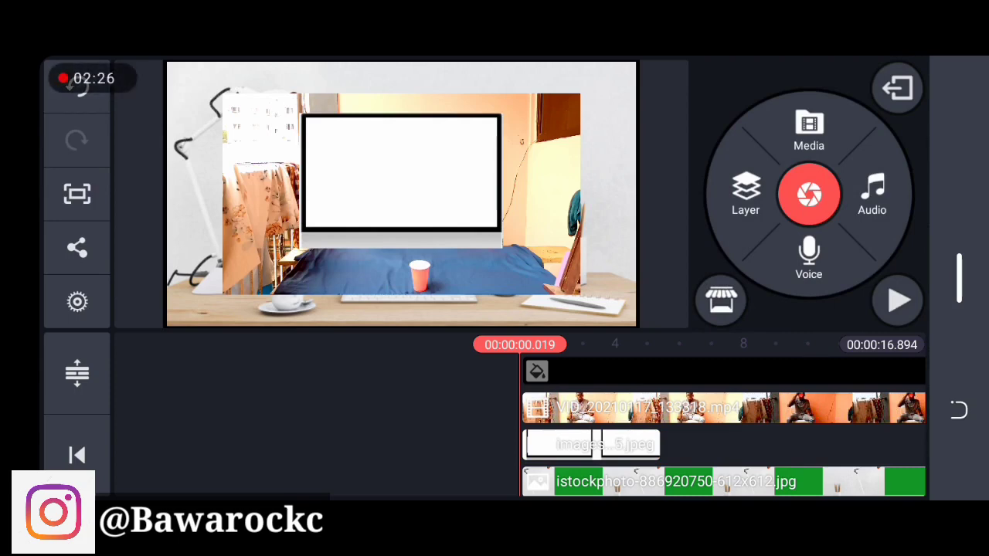
Step: Bring the person's video to the front and shrink it into the lower-left corner
{"action": "left_click", "coordinate": [722, 407]}
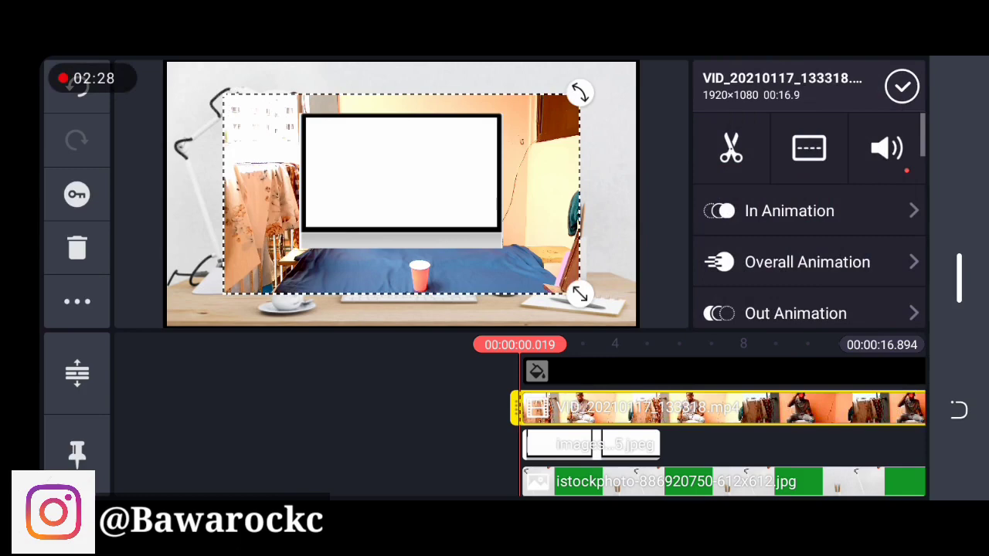
{"action": "left_click", "coordinate": [77, 301]}
{"action": "left_click", "coordinate": [235, 209]}
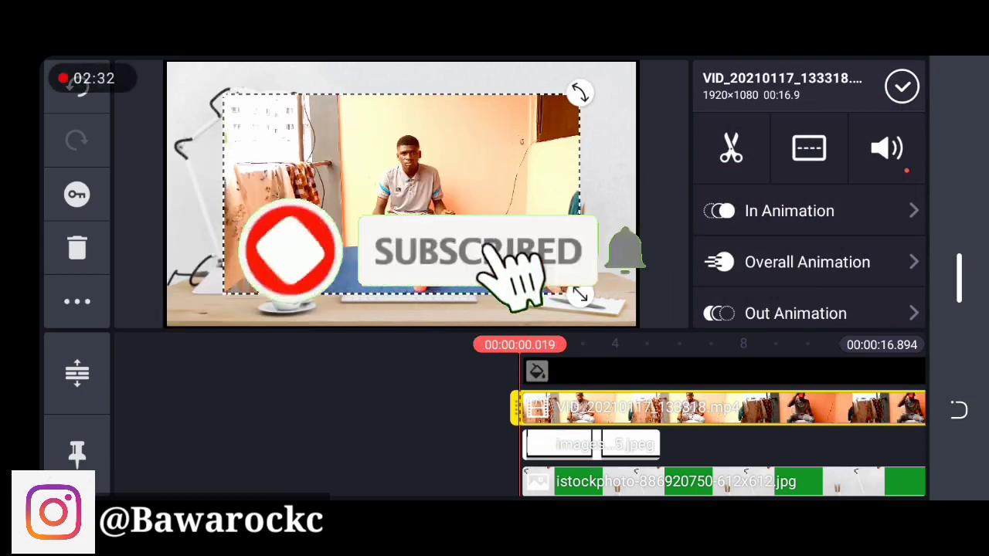
{"action": "mouse_move", "coordinate": [402, 193]}
{"action": "left_mouse_down"}
{"action": "mouse_move", "coordinate": [402, 222]}
{"action": "mouse_move", "coordinate": [363, 259]}
{"action": "mouse_move", "coordinate": [280, 279]}
{"action": "left_mouse_up"}
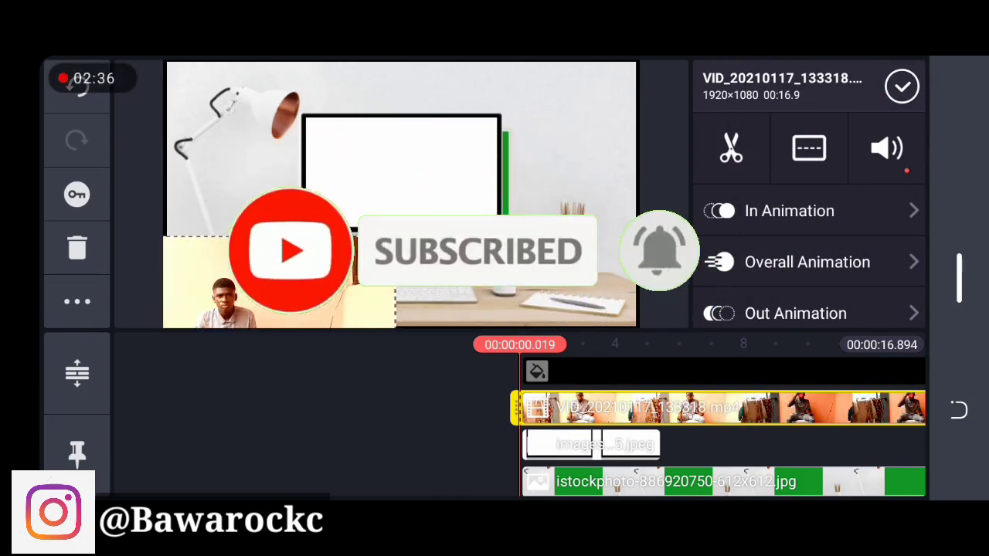
{"action": "left_click", "coordinate": [402, 170]}
{"action": "left_click", "coordinate": [270, 286]}
{"action": "left_click_drag", "start_coordinate": [392, 236], "coordinate": [316, 253]}
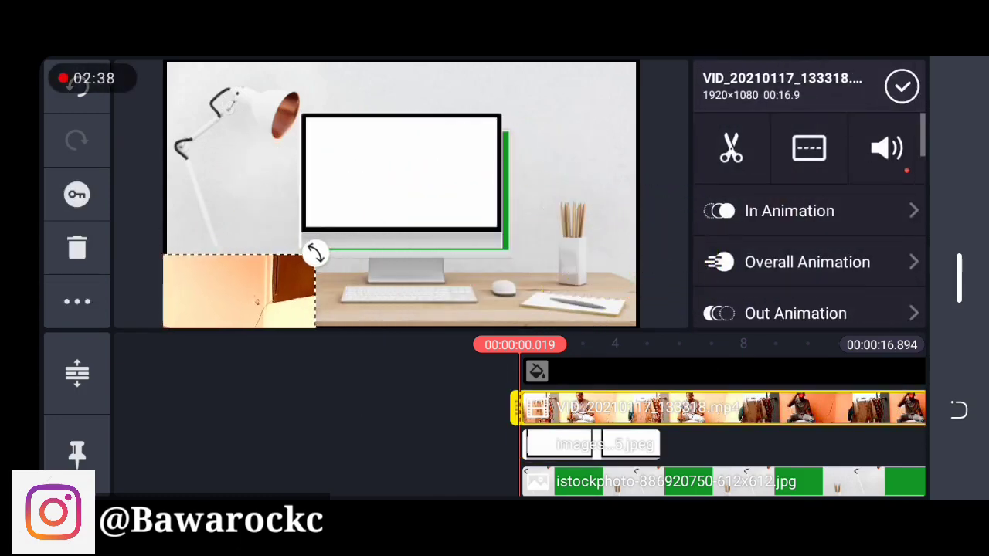
Step: Align the white monitor image over the background's green screen
{"action": "left_click", "coordinate": [402, 170]}
{"action": "mouse_move", "coordinate": [402, 170]}
{"action": "left_mouse_down"}
{"action": "mouse_move", "coordinate": [416, 186]}
{"action": "mouse_move", "coordinate": [400, 208]}
{"action": "left_mouse_up"}
{"action": "left_click", "coordinate": [239, 289]}
{"action": "left_click", "coordinate": [409, 178]}
Step: Resize the person's video from its corner and centre it over the white monitor
{"action": "left_click", "coordinate": [902, 85]}
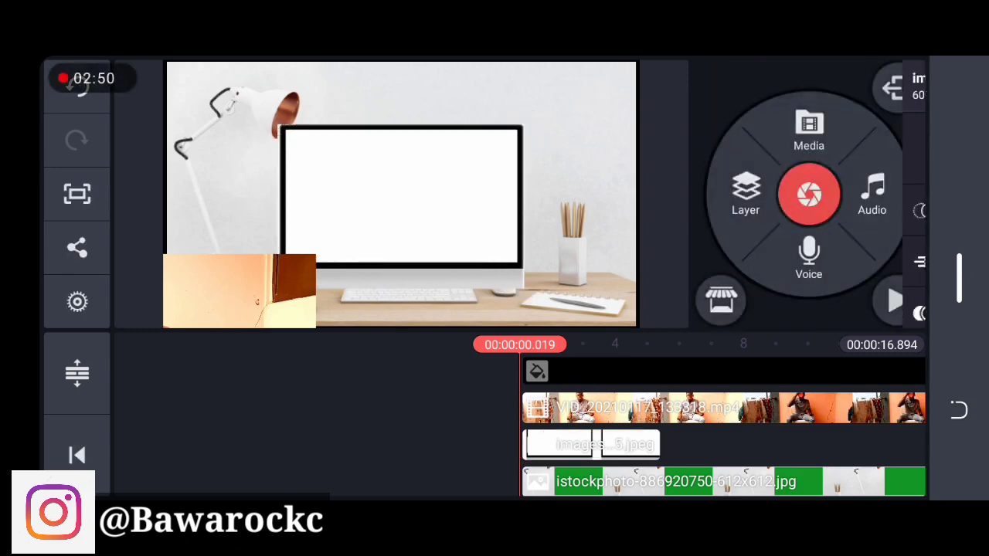
{"action": "left_click", "coordinate": [240, 290]}
{"action": "mouse_move", "coordinate": [313, 252]}
{"action": "left_mouse_down"}
{"action": "mouse_move", "coordinate": [242, 221]}
{"action": "mouse_move", "coordinate": [236, 203]}
{"action": "mouse_move", "coordinate": [347, 177]}
{"action": "mouse_move", "coordinate": [563, 93]}
{"action": "left_mouse_up"}
{"action": "mouse_move", "coordinate": [367, 193]}
{"action": "left_mouse_down"}
{"action": "mouse_move", "coordinate": [401, 213]}
{"action": "mouse_move", "coordinate": [397, 225]}
{"action": "left_mouse_up"}
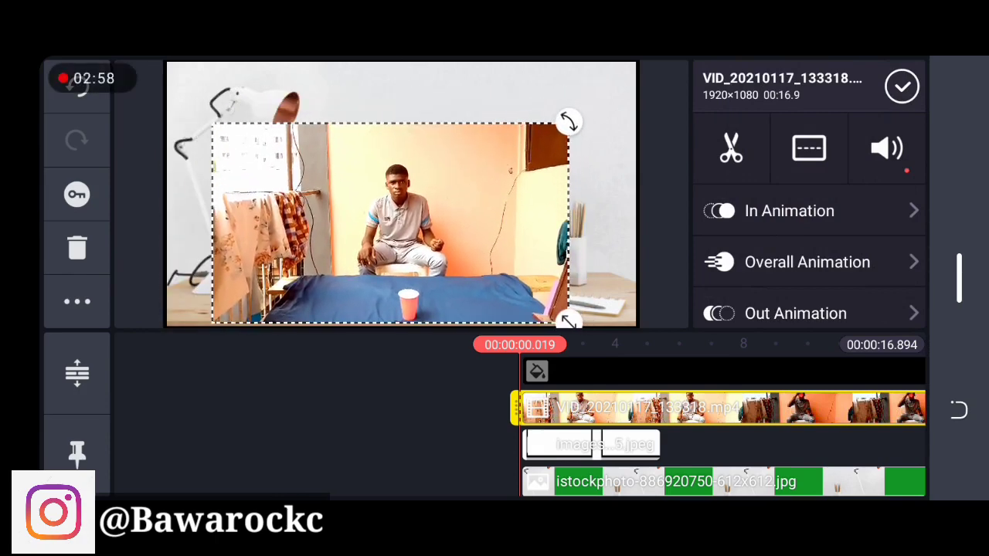
{"action": "left_click_drag", "start_coordinate": [397, 226], "coordinate": [395, 225]}
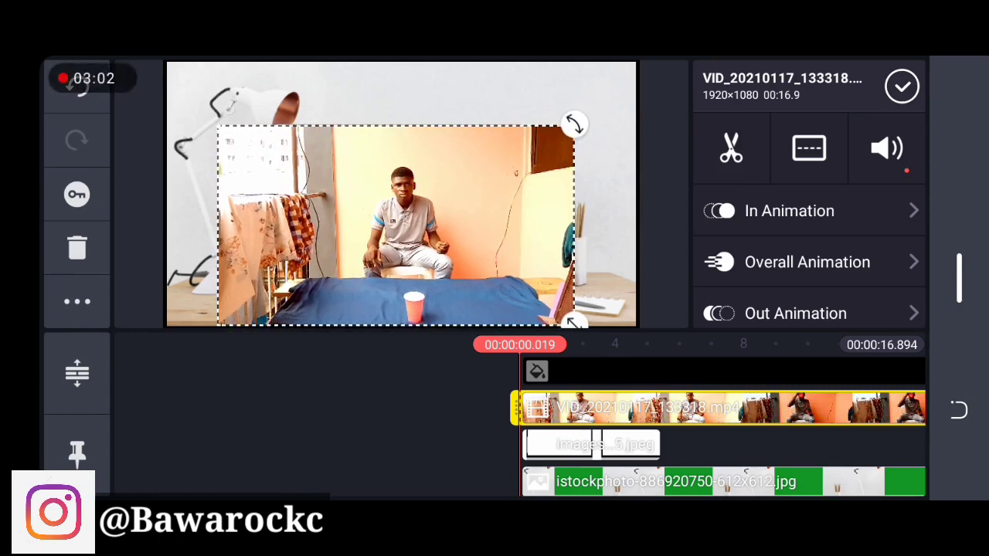
{"action": "scroll", "coordinate": [809, 224], "scroll_direction": "down", "scroll_amount": 5}
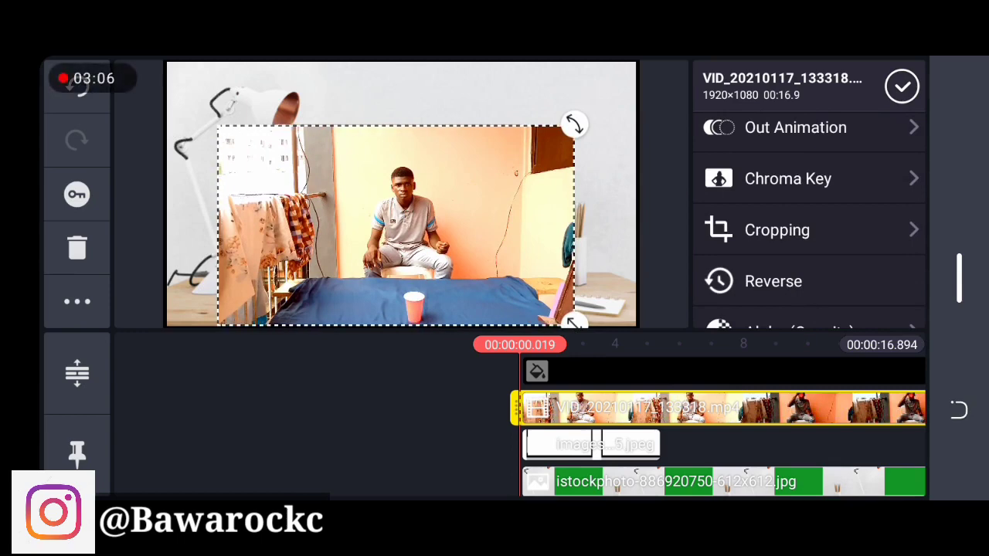
Step: Crop the person's video by trimming its right and left sides
{"action": "left_click", "coordinate": [776, 229]}
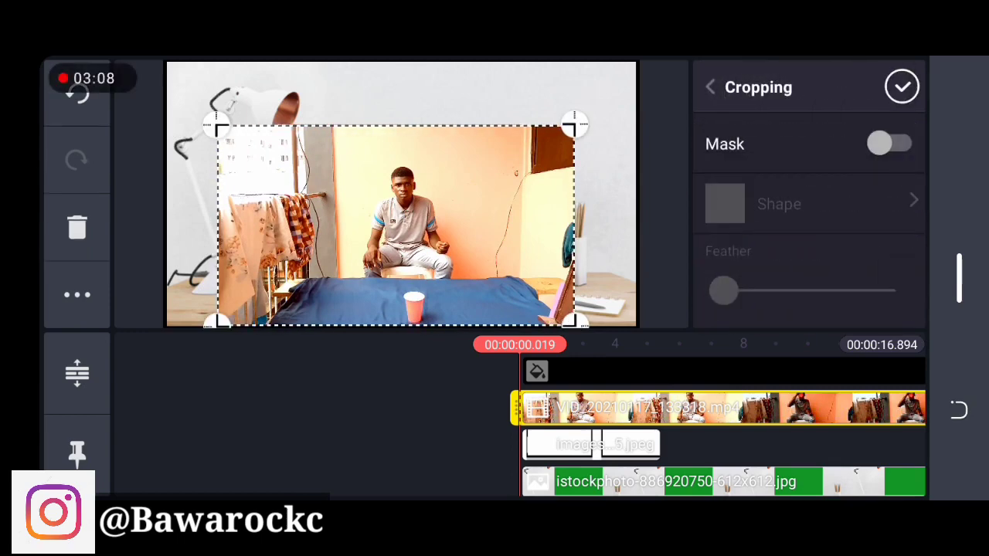
{"action": "mouse_move", "coordinate": [574, 124]}
{"action": "left_mouse_down"}
{"action": "mouse_move", "coordinate": [486, 124]}
{"action": "mouse_move", "coordinate": [518, 124]}
{"action": "left_mouse_up"}
{"action": "left_click_drag", "start_coordinate": [217, 124], "coordinate": [294, 122]}
{"action": "left_click_drag", "start_coordinate": [293, 322], "coordinate": [281, 319]}
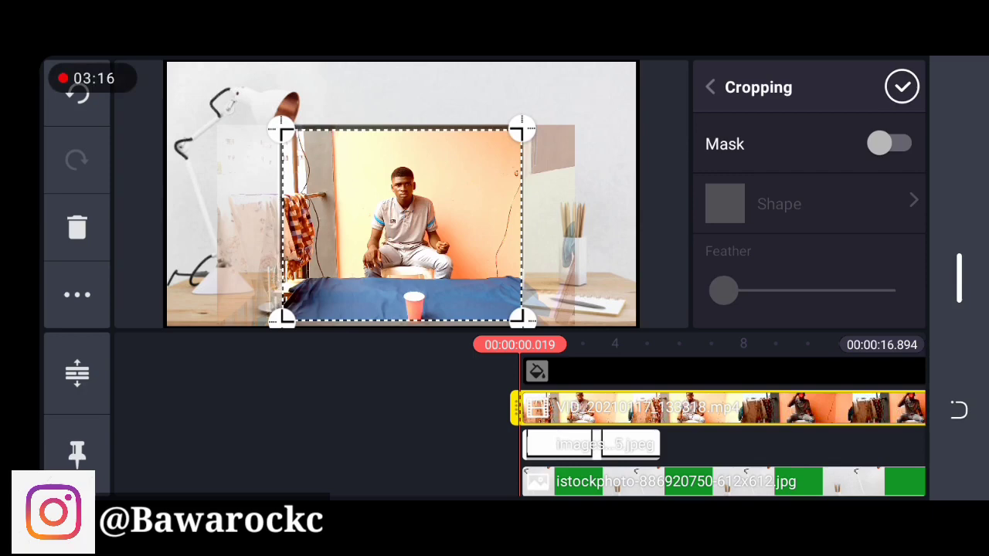
{"action": "left_click", "coordinate": [901, 85]}
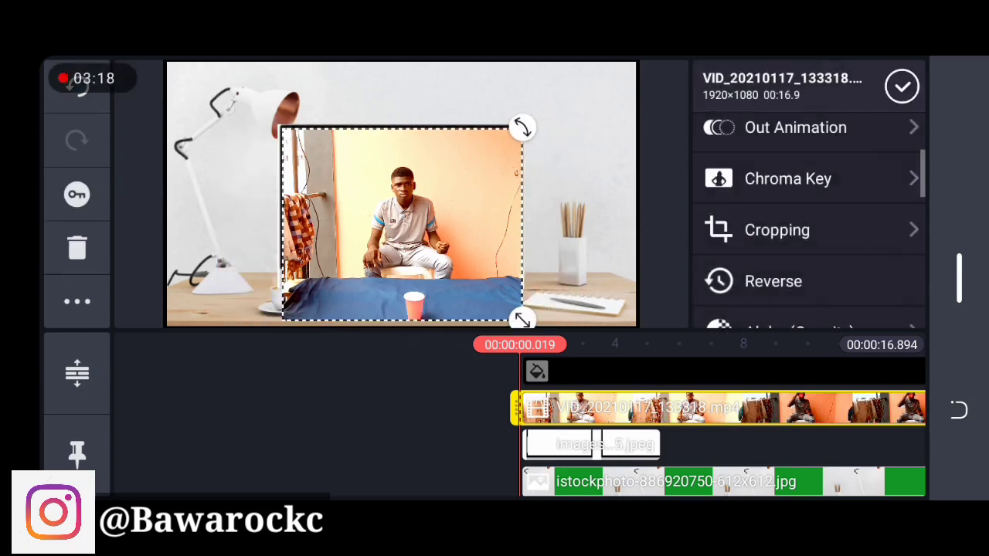
Step: Recheck the video's crop settings, keeping the crop, and return to the main screen
{"action": "left_click", "coordinate": [777, 231]}
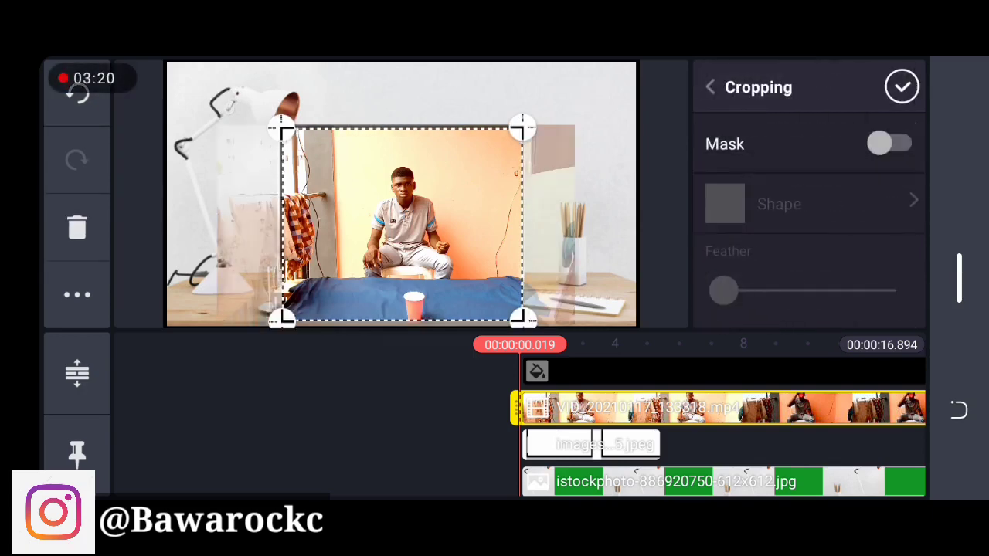
{"action": "left_click", "coordinate": [902, 86]}
{"action": "scroll", "coordinate": [809, 224], "scroll_direction": "down", "scroll_amount": 2}
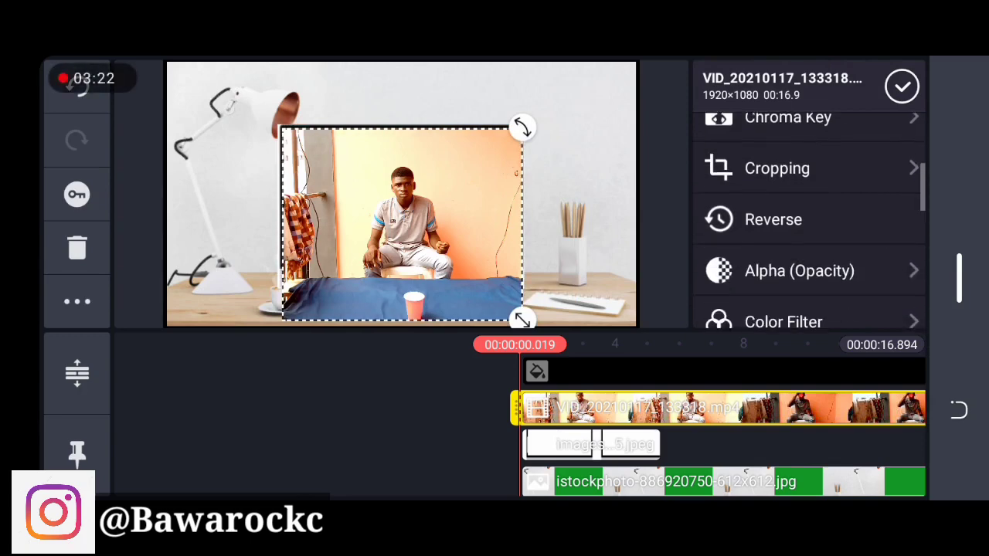
{"action": "scroll", "coordinate": [808, 224], "scroll_direction": "down", "scroll_amount": 2}
{"action": "scroll", "coordinate": [809, 224], "scroll_direction": "down", "scroll_amount": 1}
{"action": "scroll", "coordinate": [809, 224], "scroll_direction": "up", "scroll_amount": 10}
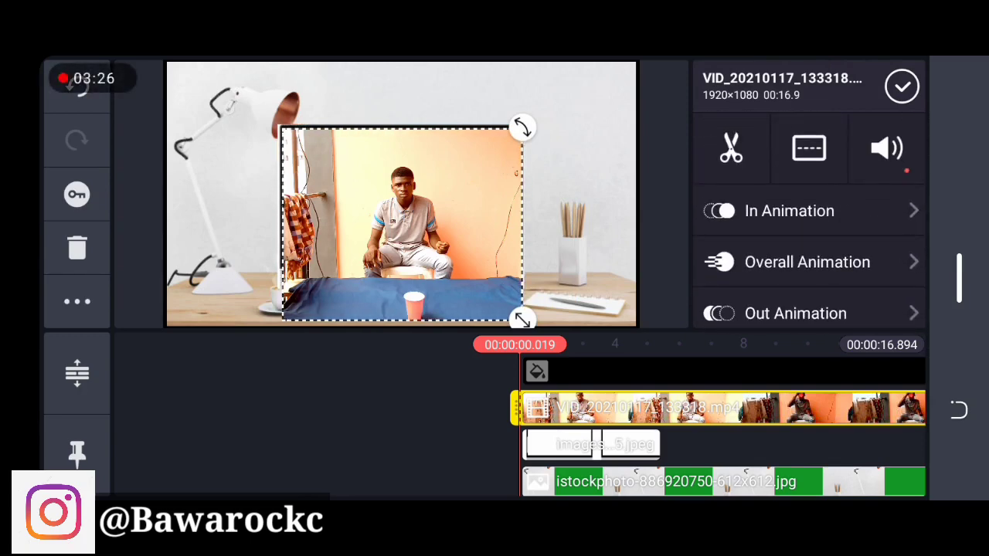
{"action": "scroll", "coordinate": [809, 224], "scroll_direction": "down", "scroll_amount": 3}
{"action": "scroll", "coordinate": [809, 224], "scroll_direction": "down", "scroll_amount": 1}
Step: Extend the monitor frame image layer to about 14.68 seconds
{"action": "left_click", "coordinate": [695, 407]}
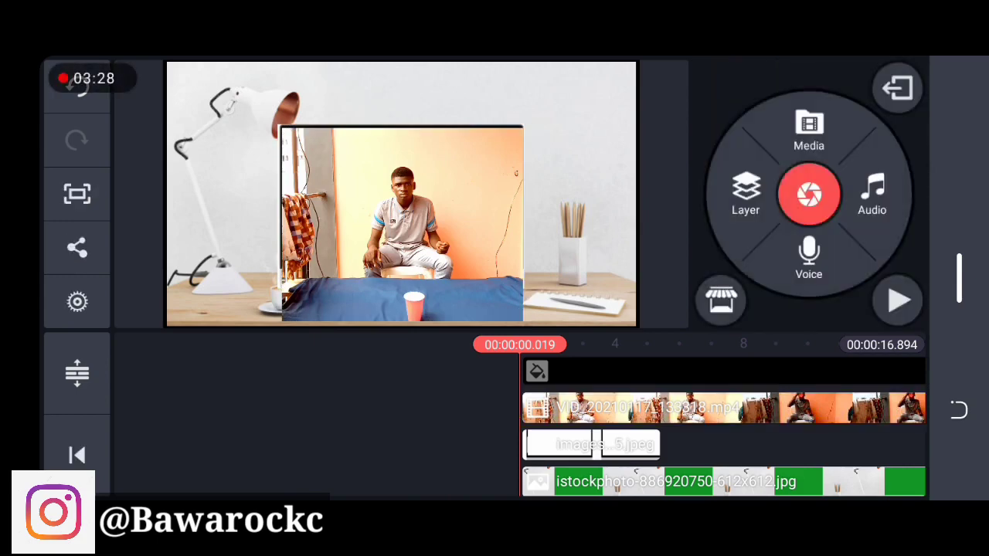
{"action": "left_click", "coordinate": [591, 444]}
{"action": "left_click_drag", "start_coordinate": [663, 445], "coordinate": [919, 445]}
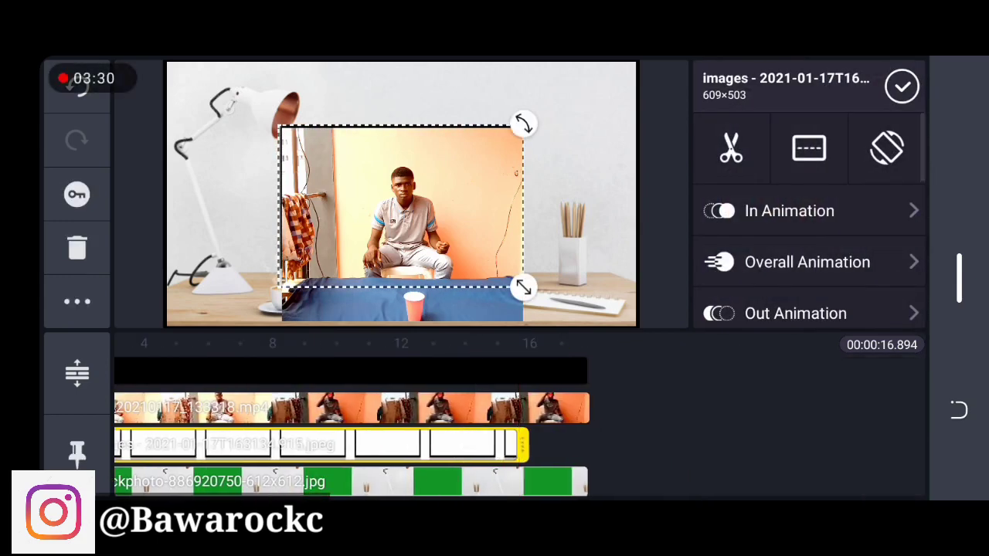
{"action": "scroll", "coordinate": [519, 433], "scroll_direction": "right", "scroll_amount": 2}
{"action": "scroll", "coordinate": [520, 433], "scroll_direction": "left", "scroll_amount": 15}
{"action": "left_click", "coordinate": [902, 86]}
{"action": "left_click", "coordinate": [695, 479]}
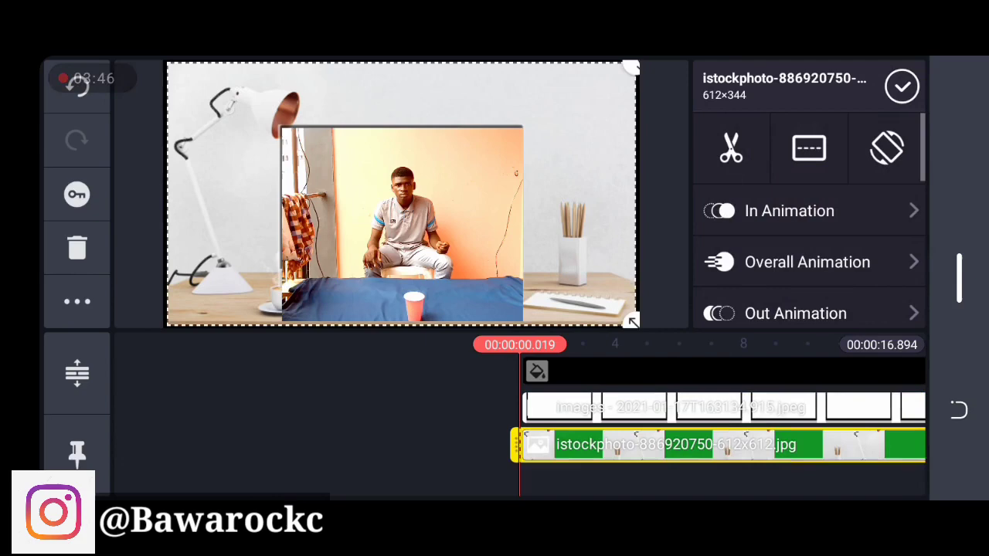
{"action": "scroll", "coordinate": [695, 448], "scroll_direction": "up", "scroll_amount": 2}
Step: Set the person video's chroma key colour to blue #006FFF
{"action": "left_click", "coordinate": [901, 85]}
{"action": "left_click", "coordinate": [695, 435]}
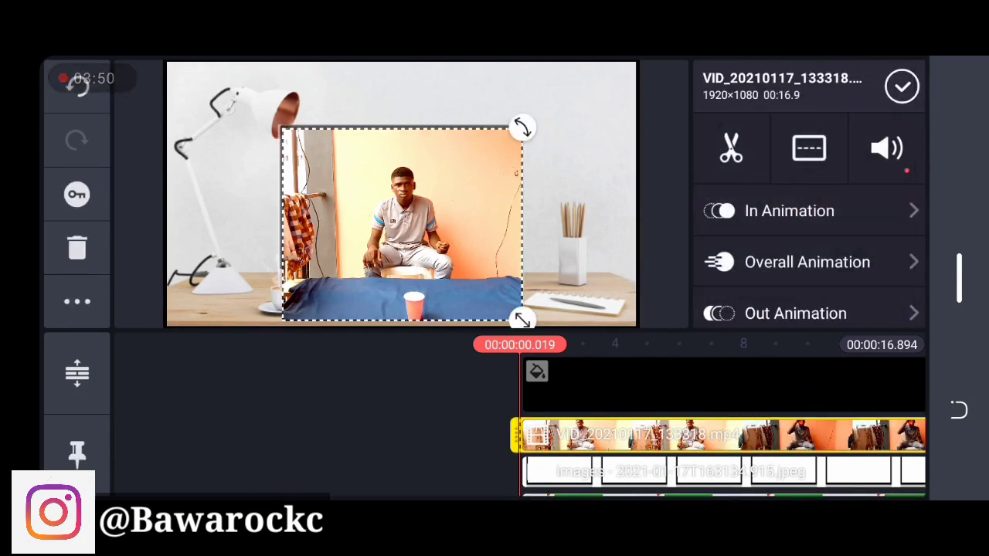
{"action": "scroll", "coordinate": [809, 232], "scroll_direction": "down", "scroll_amount": 3}
{"action": "left_click", "coordinate": [788, 186]}
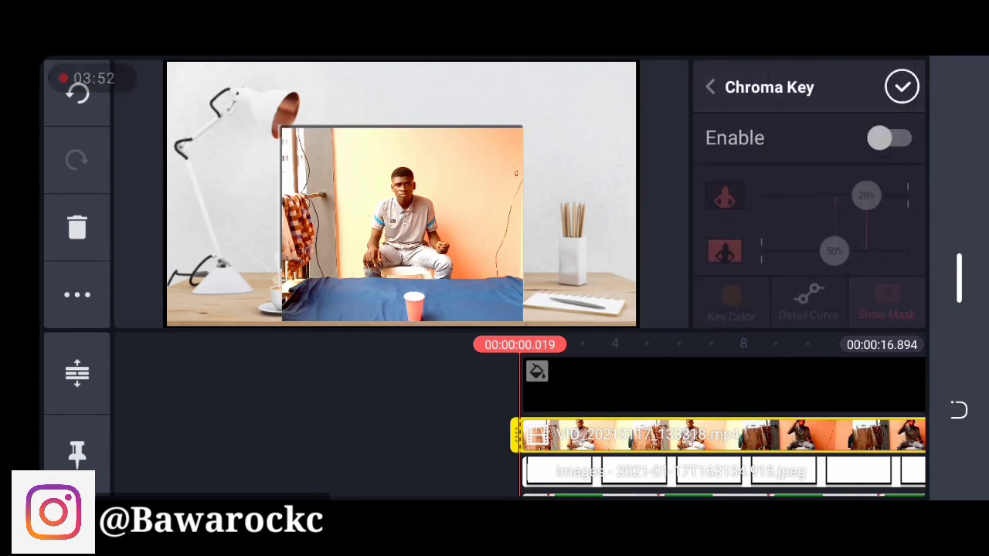
{"action": "left_click", "coordinate": [730, 305]}
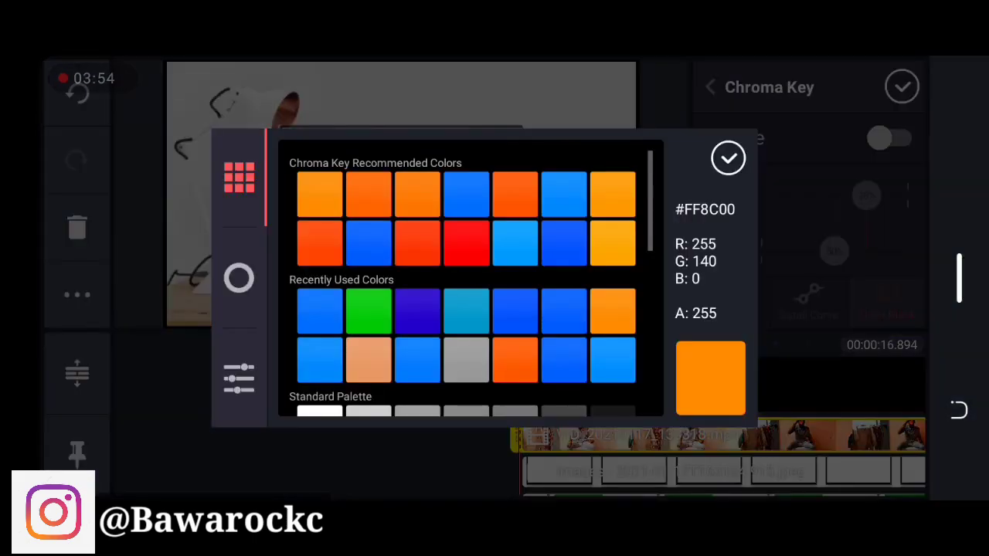
{"action": "left_click", "coordinate": [466, 195]}
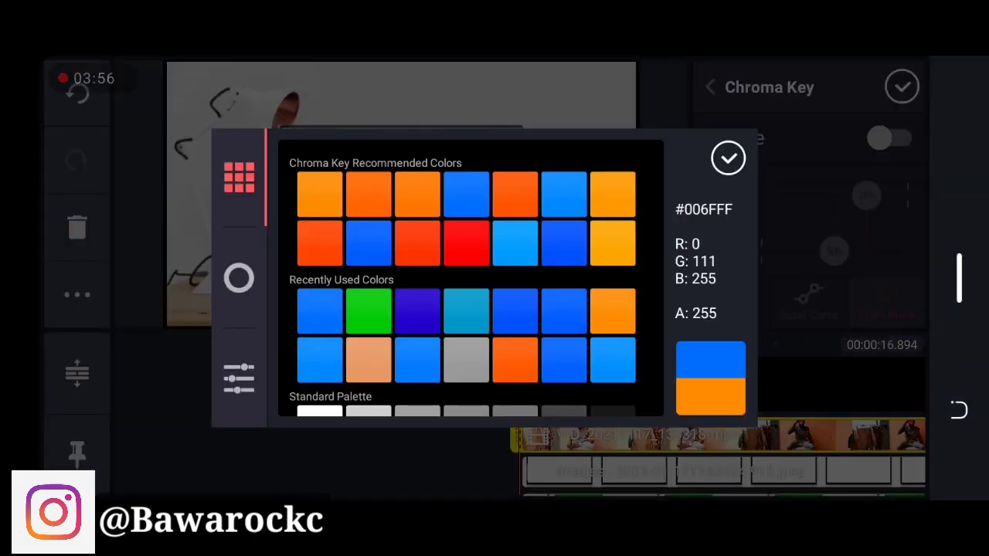
{"action": "left_click", "coordinate": [728, 158]}
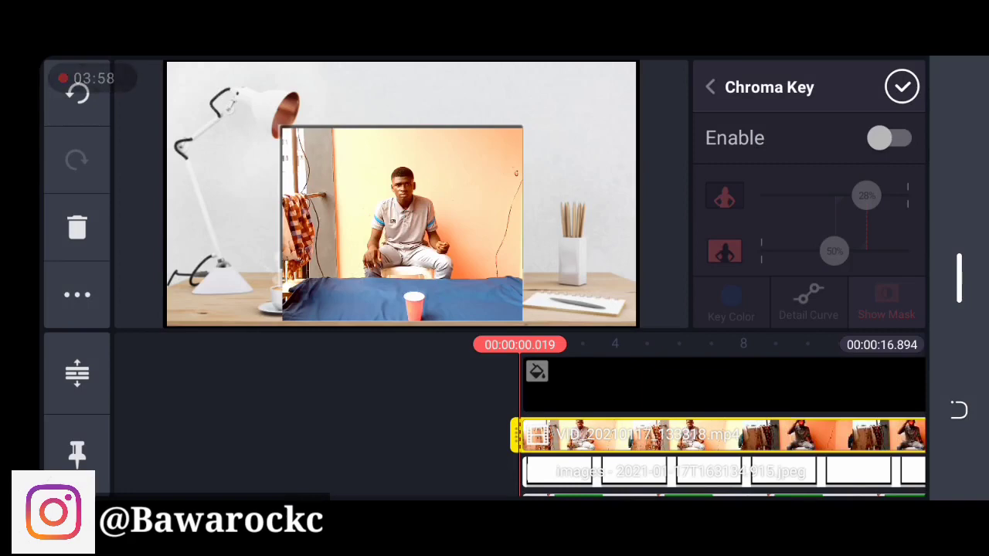
Step: Enable chroma keying and tune the two thresholds to roughly 36% and 64%
{"action": "left_click", "coordinate": [890, 138]}
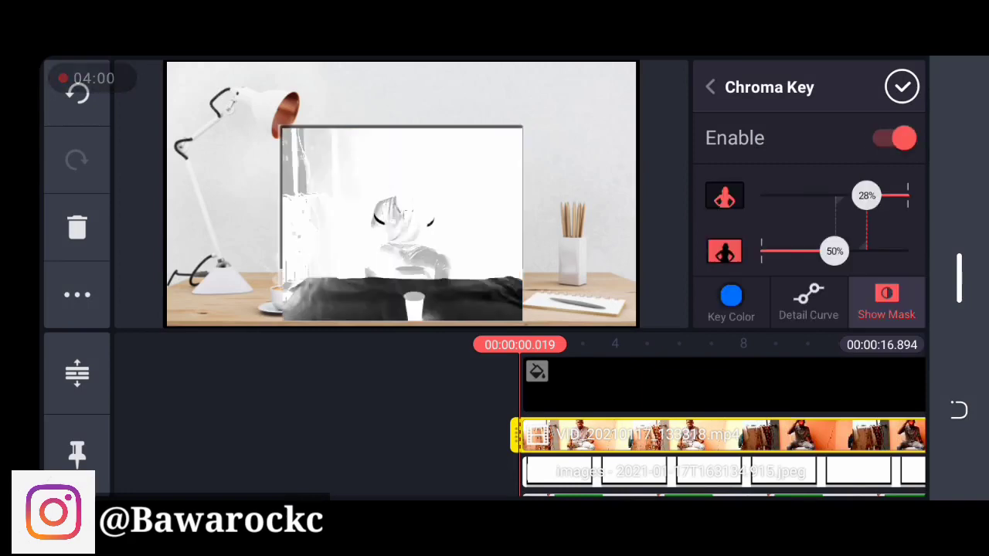
{"action": "left_click", "coordinate": [834, 251]}
{"action": "left_click_drag", "start_coordinate": [834, 251], "coordinate": [851, 251]}
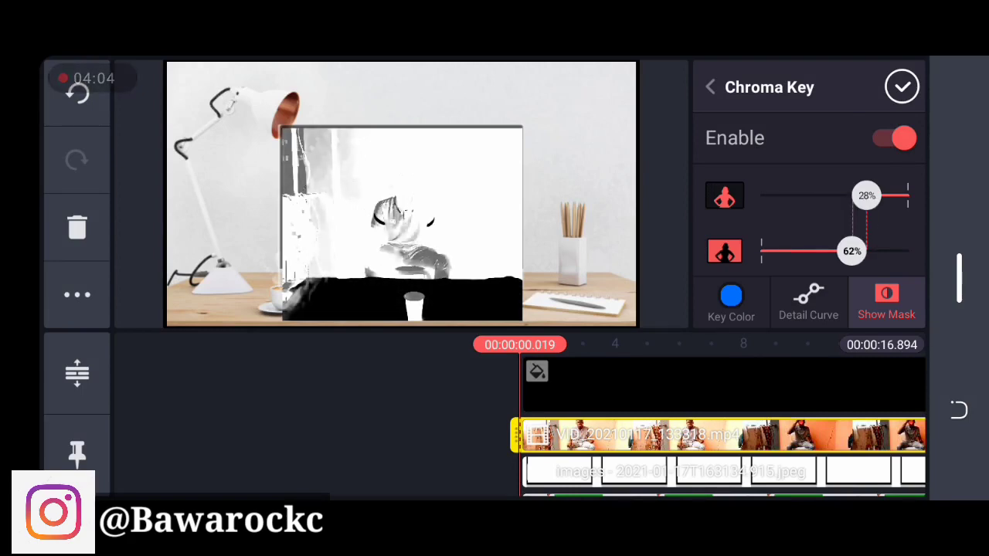
{"action": "left_click", "coordinate": [866, 196]}
{"action": "left_click_drag", "start_coordinate": [866, 195], "coordinate": [847, 196]}
{"action": "left_click", "coordinate": [851, 251]}
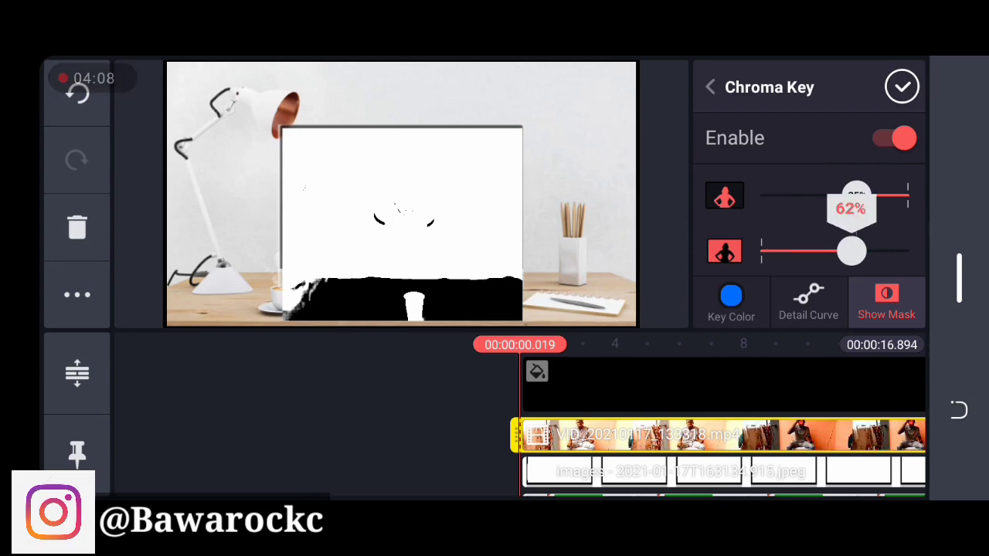
{"action": "left_click_drag", "start_coordinate": [852, 251], "coordinate": [844, 252]}
{"action": "mouse_move", "coordinate": [856, 195]}
{"action": "left_mouse_down"}
{"action": "mouse_move", "coordinate": [844, 196]}
{"action": "mouse_move", "coordinate": [861, 195]}
{"action": "left_mouse_up"}
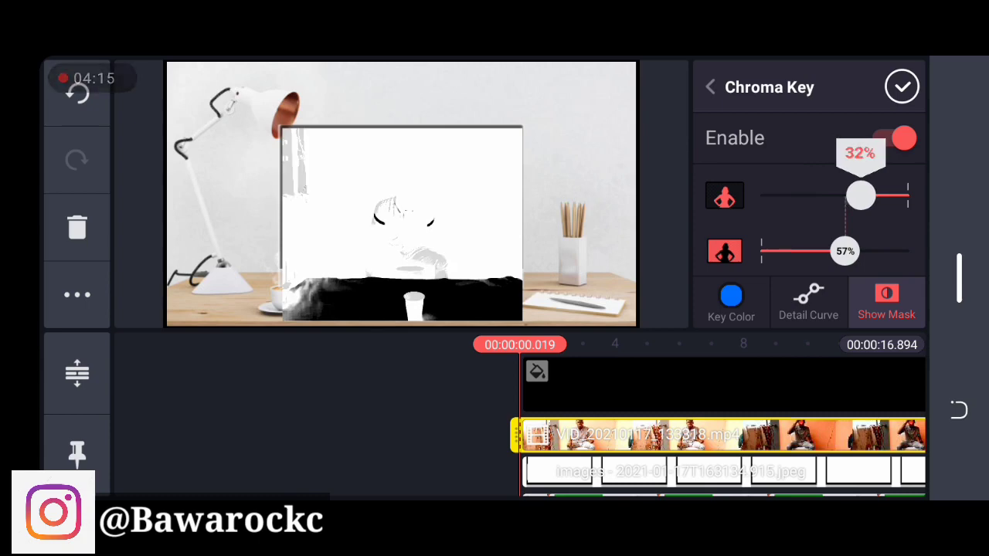
{"action": "left_click", "coordinate": [845, 251]}
{"action": "left_click_drag", "start_coordinate": [844, 251], "coordinate": [854, 251]}
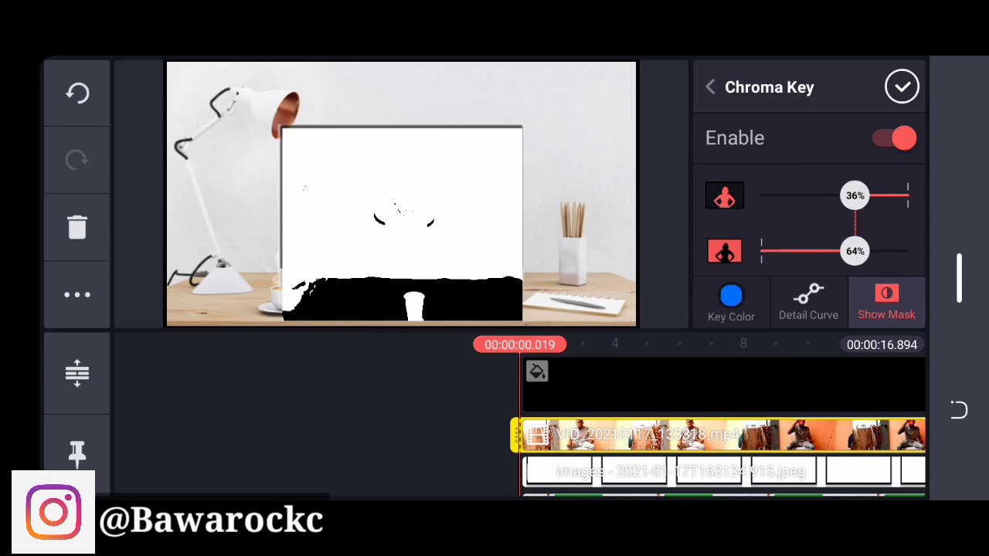
{"action": "left_click", "coordinate": [901, 86]}
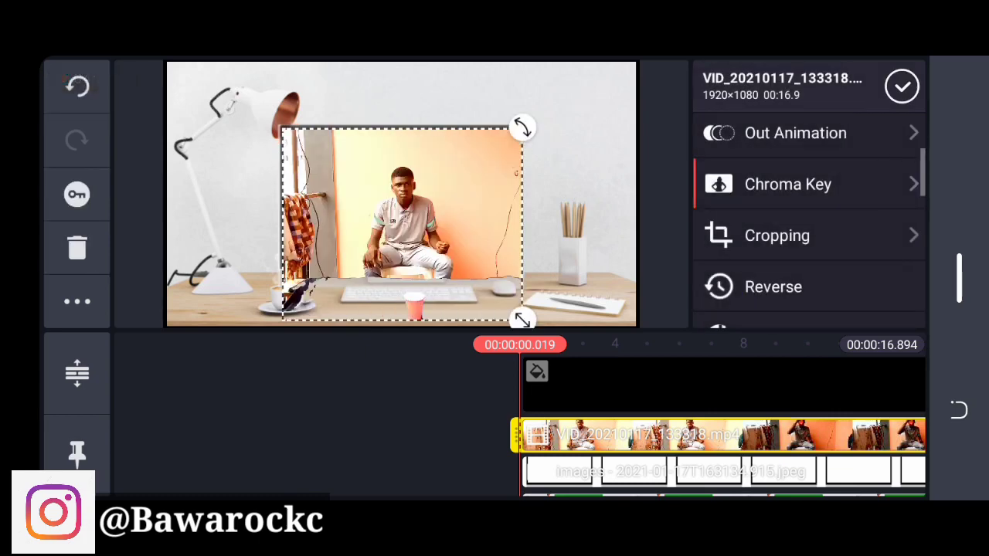
Step: Crop the seated-person video and nudge it so it fits inside the white monitor's screen
{"action": "scroll", "coordinate": [809, 231], "scroll_direction": "down", "scroll_amount": 2}
{"action": "left_click", "coordinate": [777, 181]}
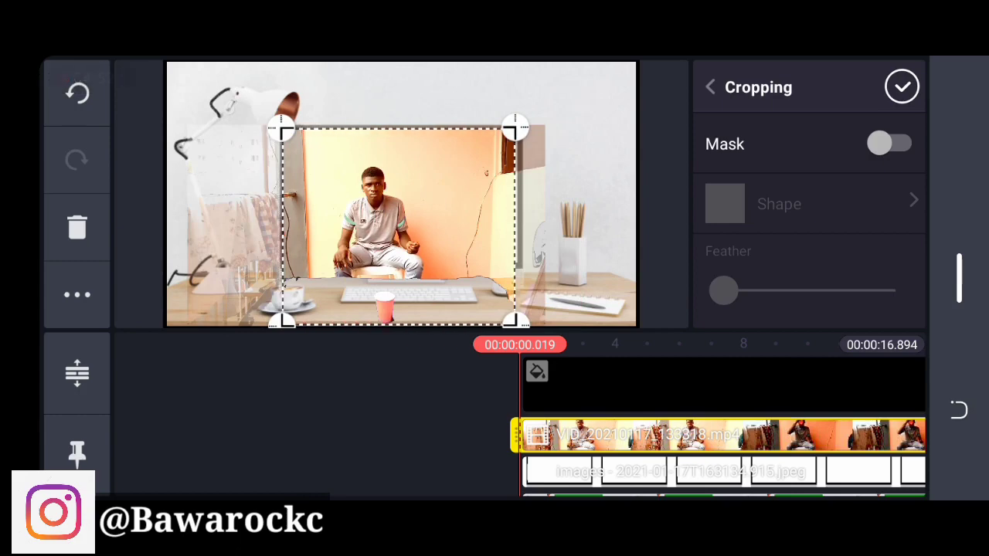
{"action": "left_click_drag", "start_coordinate": [397, 224], "coordinate": [406, 224]}
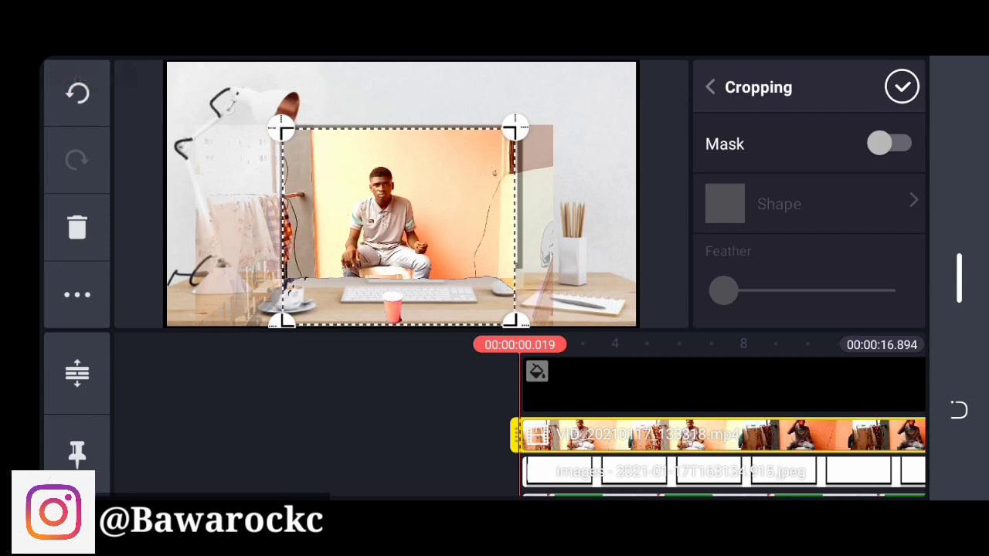
{"action": "left_click_drag", "start_coordinate": [394, 224], "coordinate": [386, 224]}
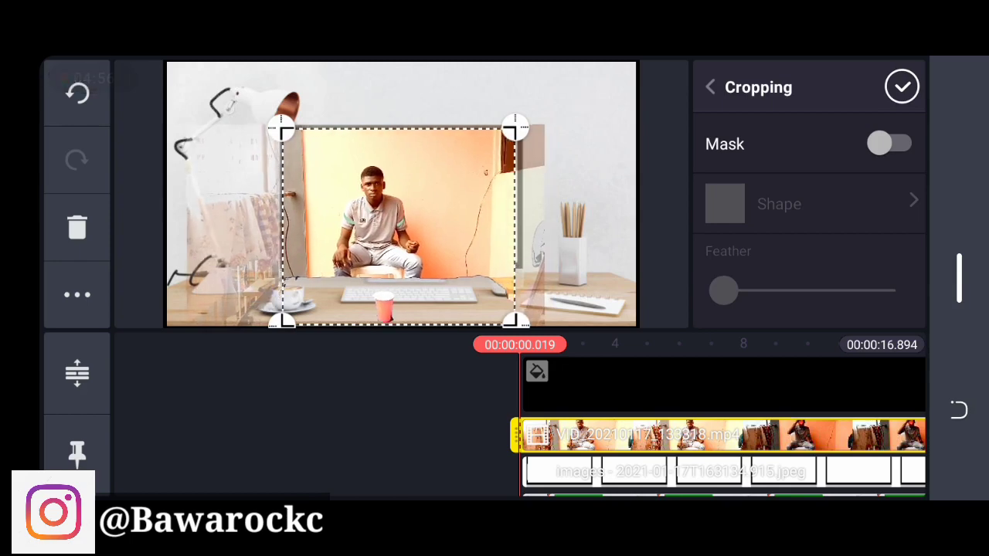
{"action": "left_click", "coordinate": [901, 86]}
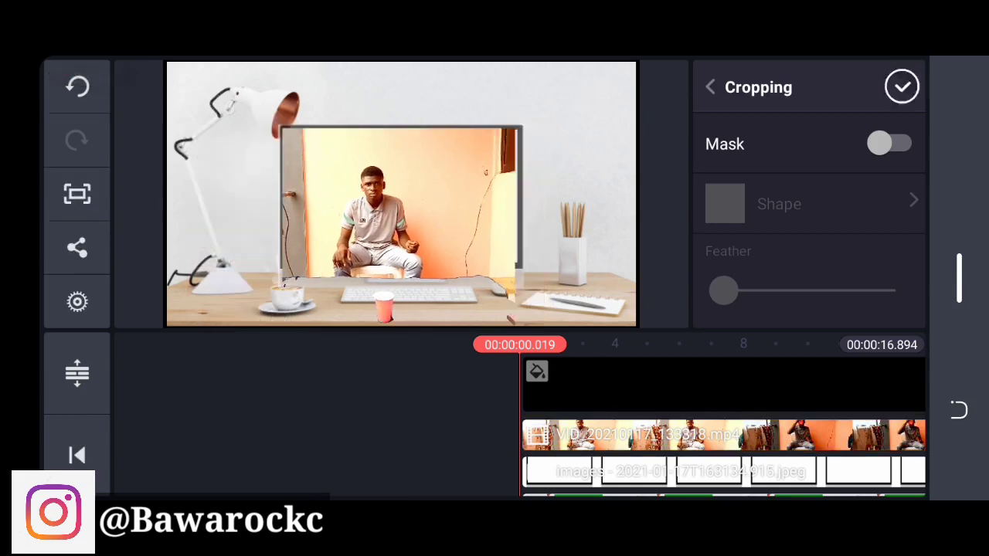
{"action": "left_click", "coordinate": [402, 201]}
{"action": "left_click", "coordinate": [901, 86]}
Step: Raise the person clip's lower chroma key threshold slightly, then rewind the project to the start
{"action": "left_click", "coordinate": [718, 407]}
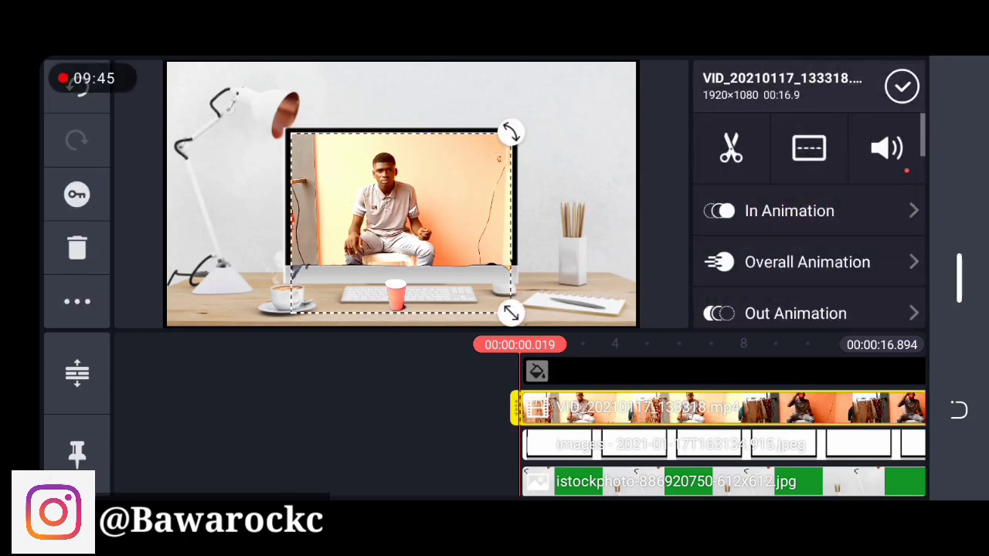
{"action": "scroll", "coordinate": [807, 262], "scroll_direction": "down", "scroll_amount": 2}
{"action": "left_click", "coordinate": [772, 283]}
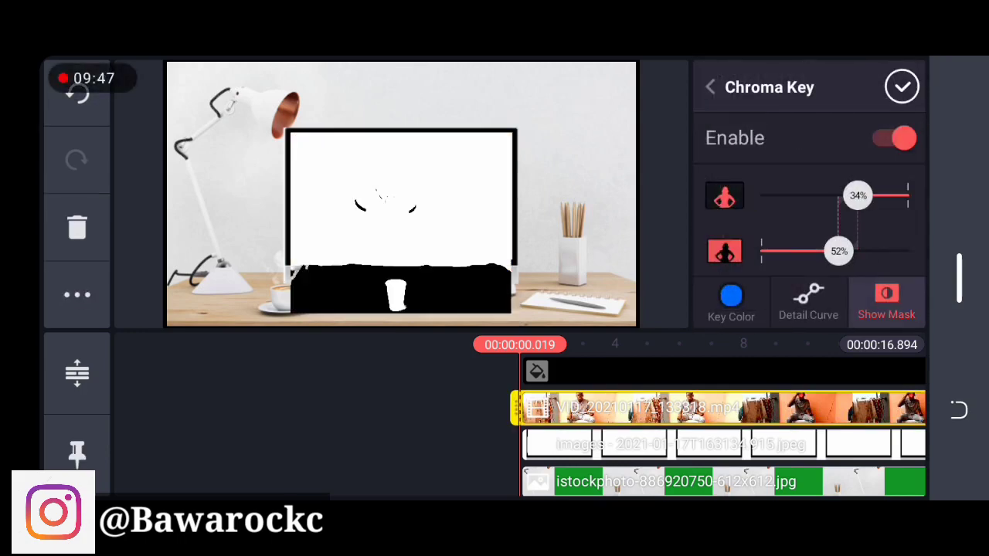
{"action": "left_click_drag", "start_coordinate": [839, 251], "coordinate": [858, 251]}
{"action": "left_click", "coordinate": [309, 410]}
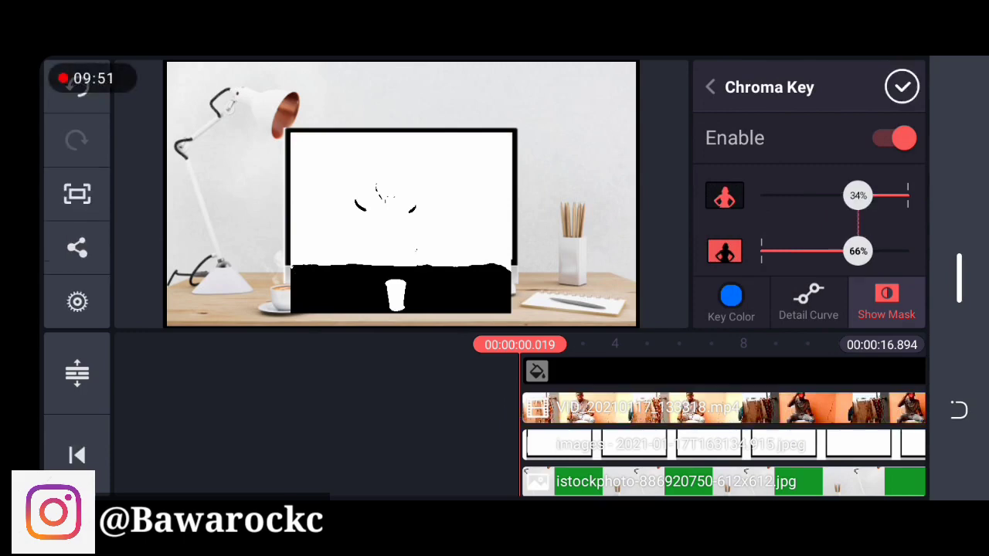
{"action": "left_click", "coordinate": [77, 455]}
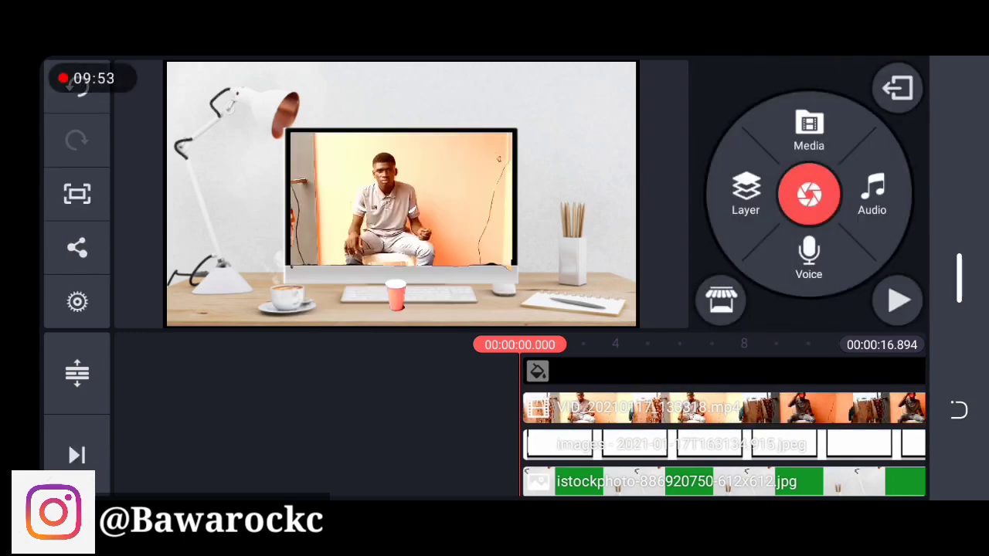
{"action": "left_click", "coordinate": [898, 301]}
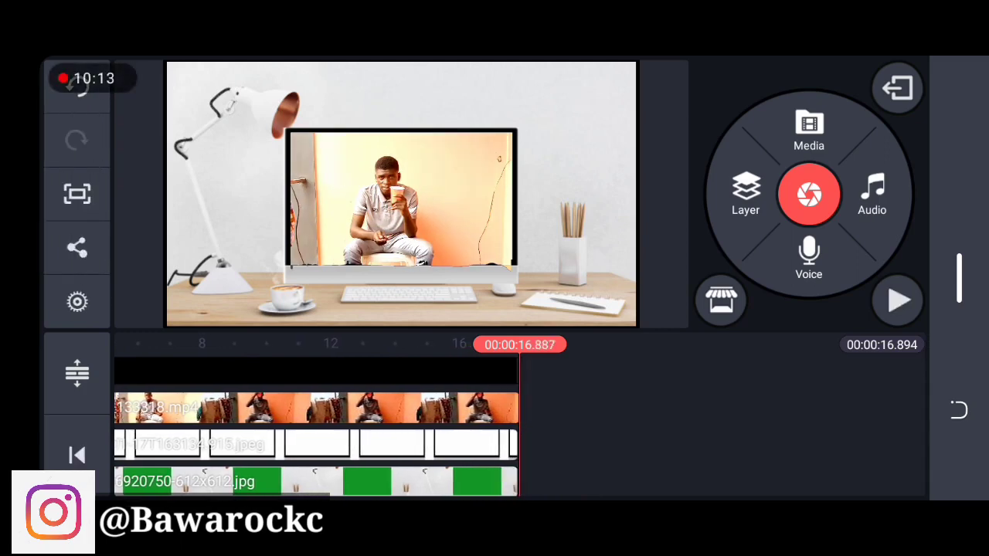
{"action": "left_click", "coordinate": [77, 455]}
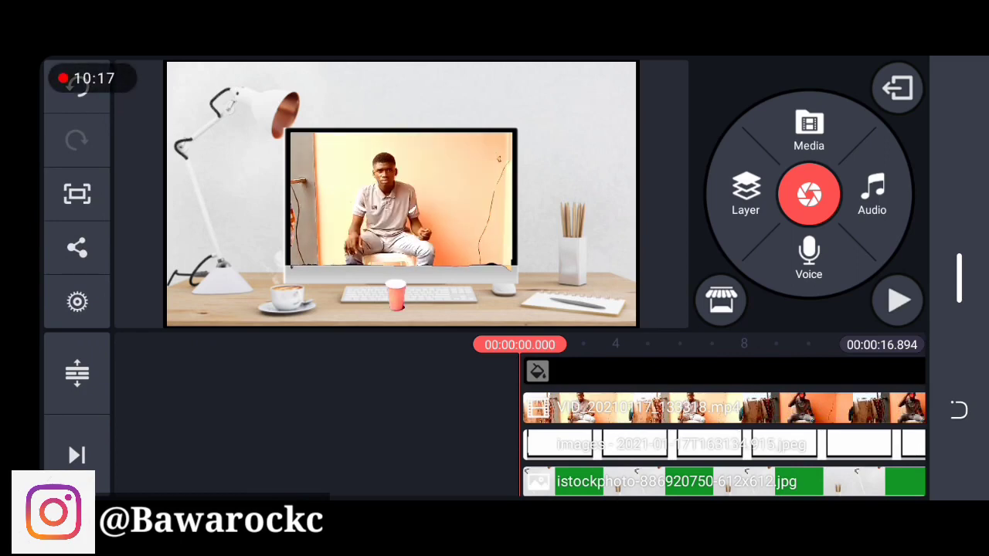
{"action": "left_click", "coordinate": [898, 301]}
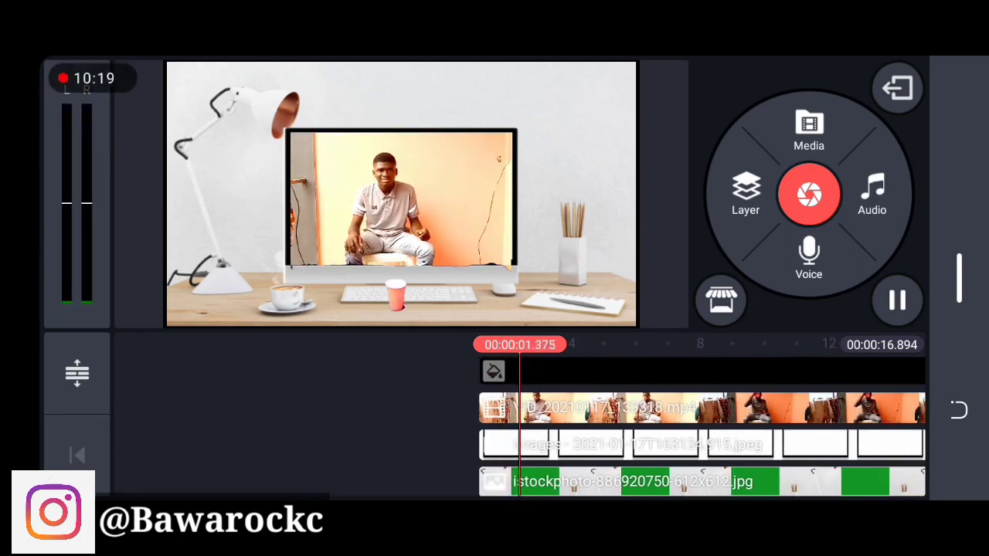